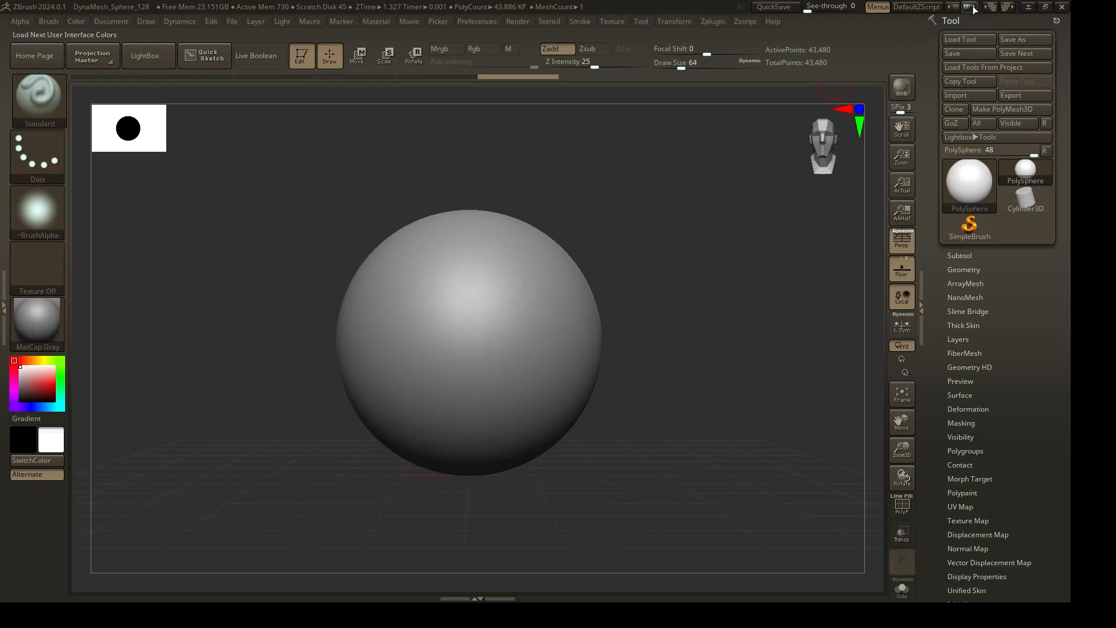
Cycle back through the interface color schemes until Z3.1_Gray25 is loaded
{"action": "left_click", "coordinate": [942, 9]}
{"action": "left_click", "coordinate": [955, 10]}
{"action": "left_click", "coordinate": [955, 11]}
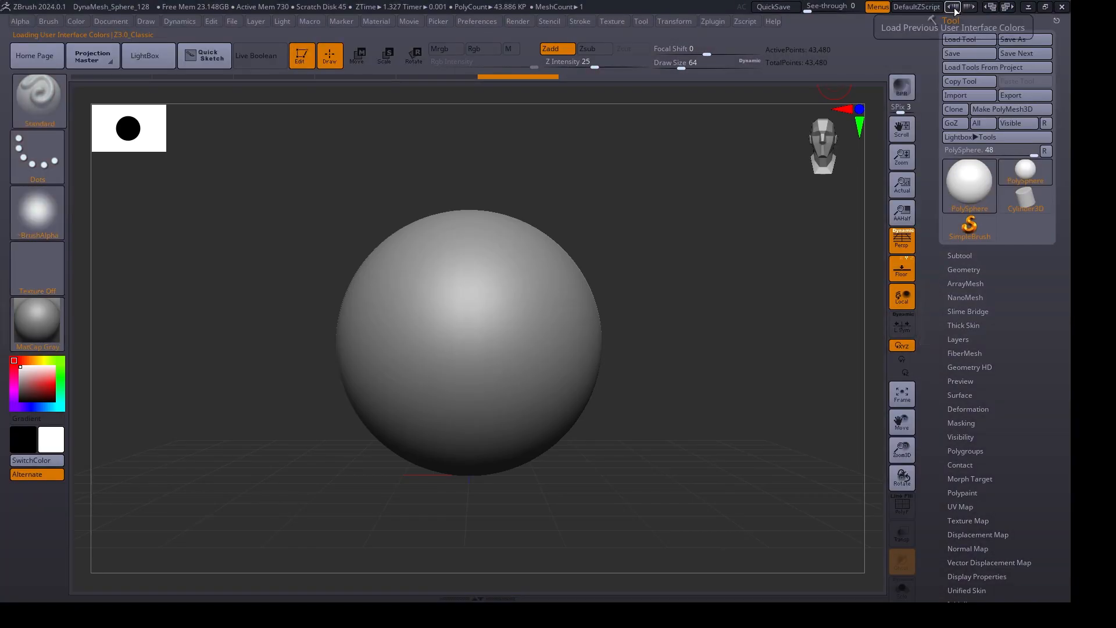
{"action": "left_click", "coordinate": [956, 10]}
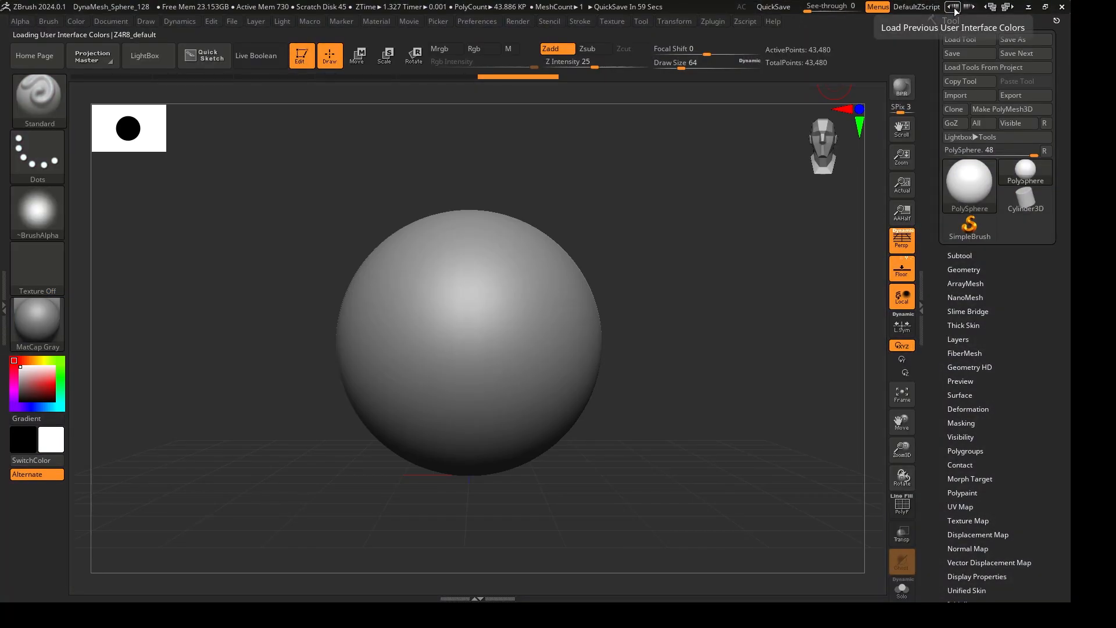
{"action": "left_click", "coordinate": [940, 10]}
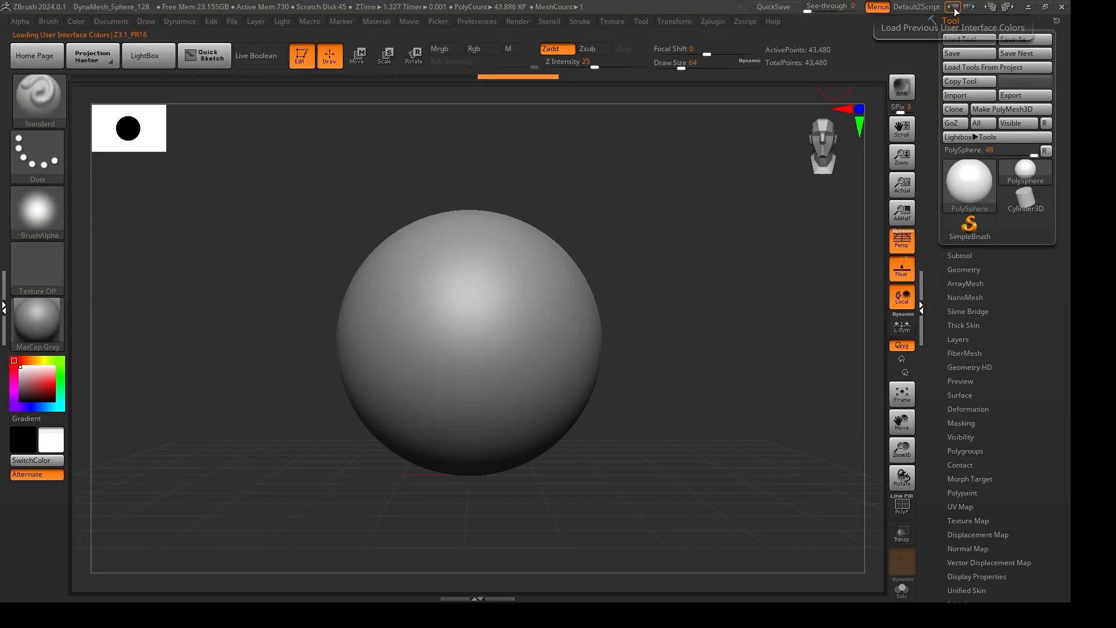
{"action": "left_click", "coordinate": [955, 12]}
{"action": "left_click", "coordinate": [955, 11]}
{"action": "left_click", "coordinate": [955, 11]}
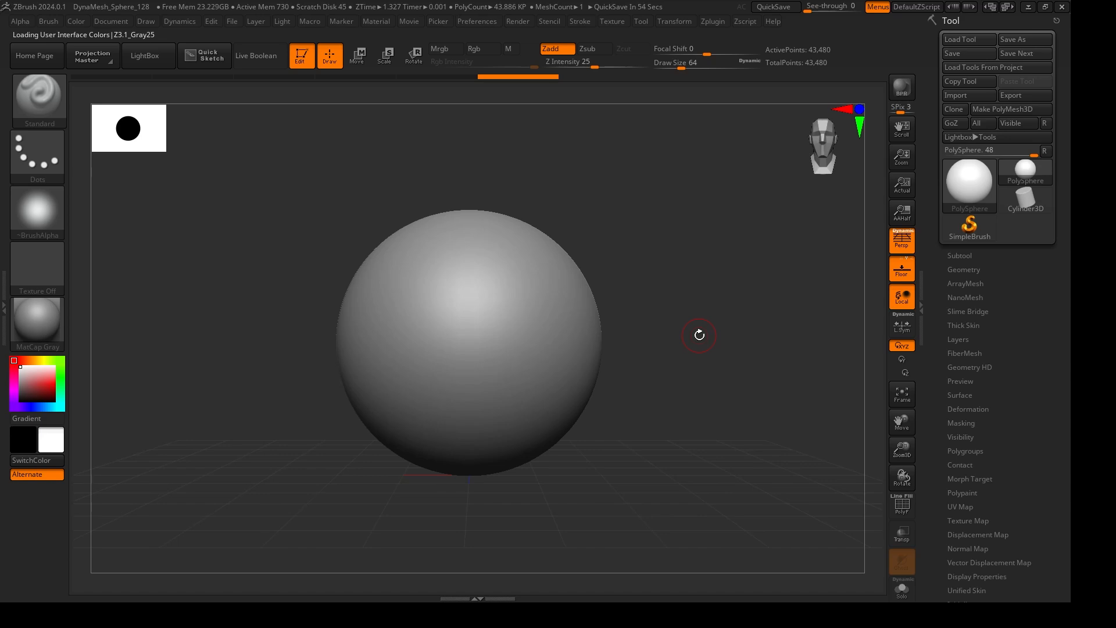
Cycle forward through the interface layouts, past Minimal and Sculpt01, to the full layout with the brush, stroke and alpha thumbnails
{"action": "left_click", "coordinate": [1008, 7]}
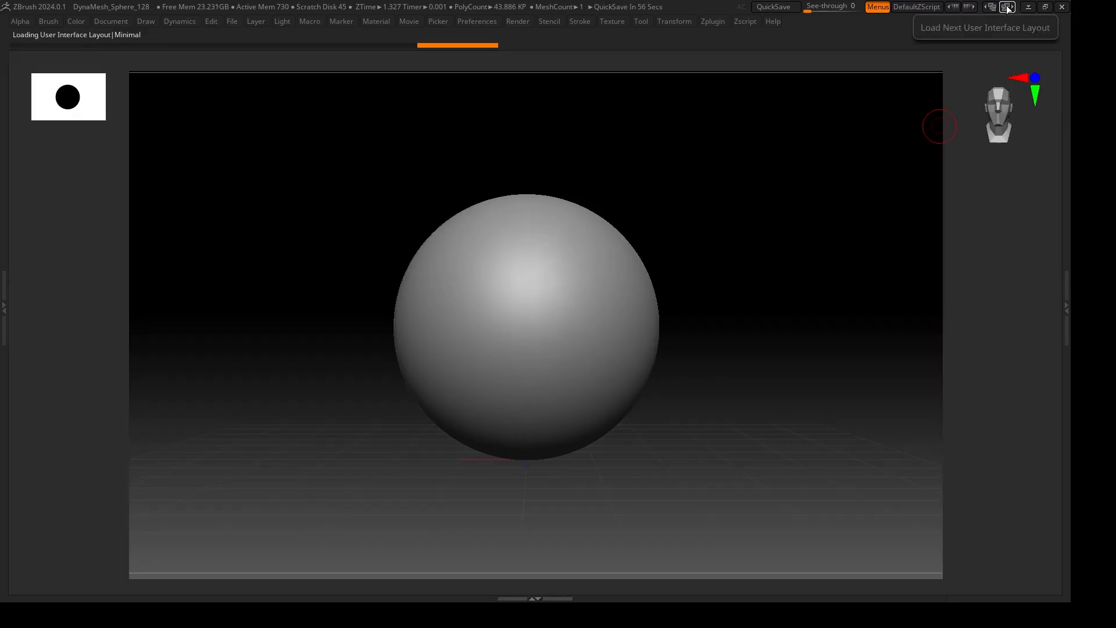
{"action": "left_click", "coordinate": [1008, 7]}
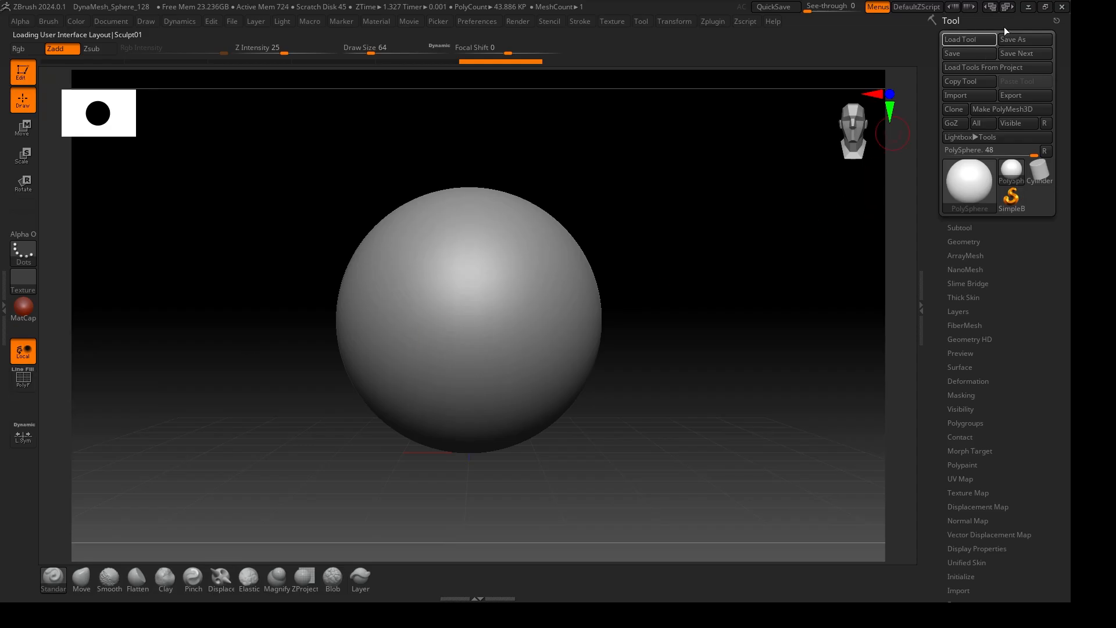
{"action": "left_click", "coordinate": [1008, 7]}
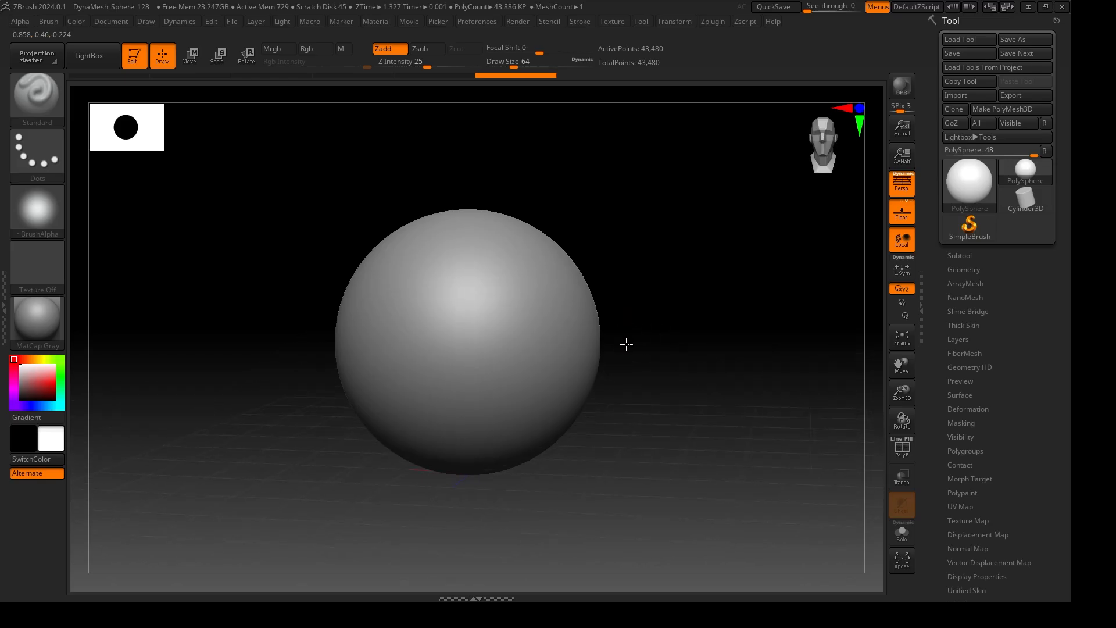
{"action": "left_click_drag", "start_coordinate": [647, 340], "coordinate": [608, 311], "text": "alt"}
{"action": "mouse_move", "coordinate": [608, 311]}
{"action": "right_mouse_down", "text": "ctrl"}
{"action": "mouse_move", "coordinate": [616, 351]}
{"action": "mouse_move", "coordinate": [590, 275]}
{"action": "mouse_move", "coordinate": [598, 344]}
{"action": "mouse_move", "coordinate": [581, 287]}
{"action": "mouse_move", "coordinate": [598, 329]}
{"action": "mouse_move", "coordinate": [653, 348]}
{"action": "right_mouse_up", "text": "ctrl"}
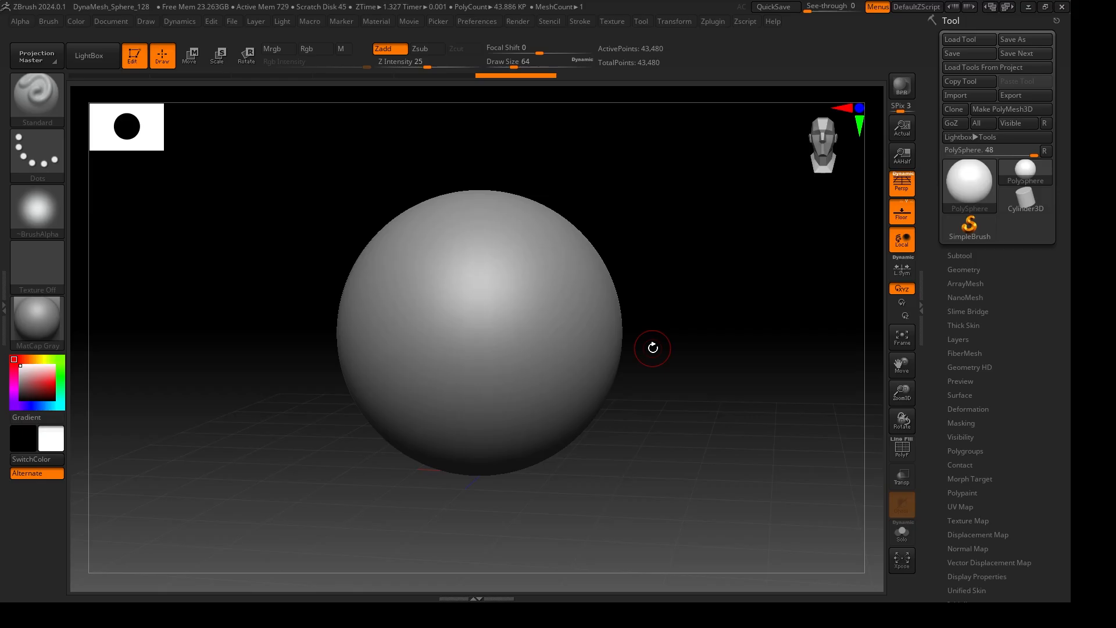
Open the DynaMesh_Sphere_128.ZPR project from LightBox without saving changes to the current project
{"action": "left_click", "coordinate": [110, 59]}
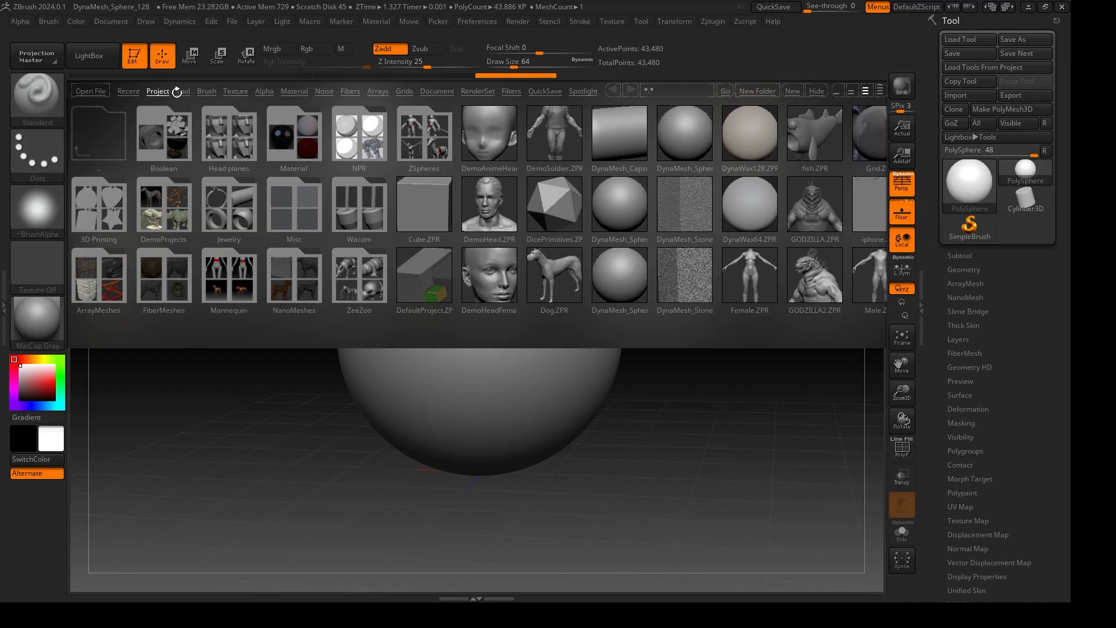
{"action": "double_click", "coordinate": [622, 208]}
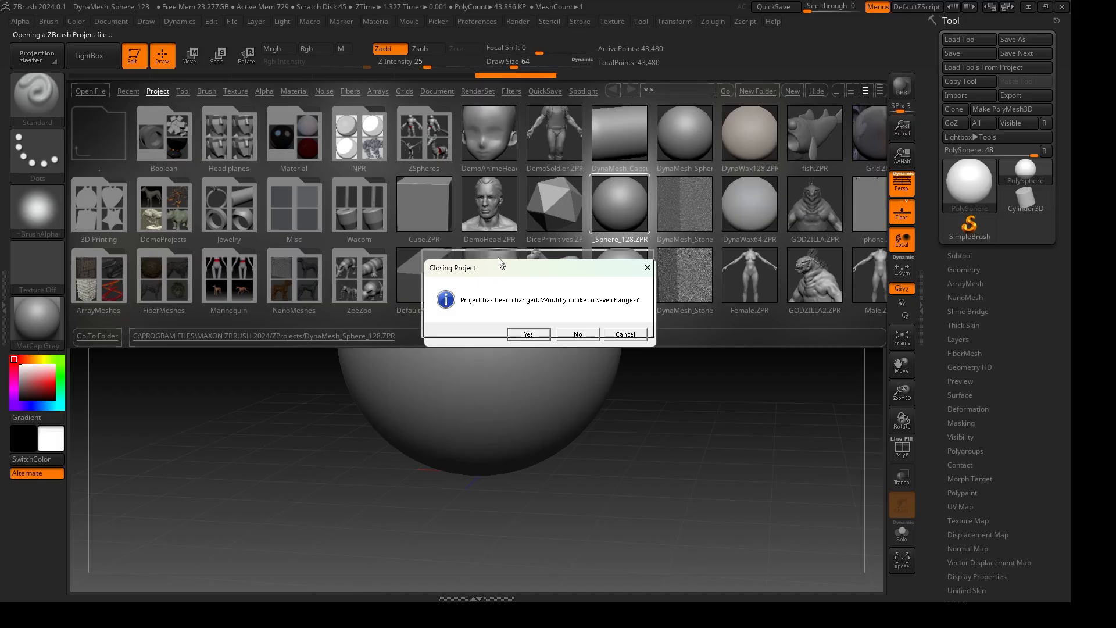
{"action": "left_click_drag", "start_coordinate": [504, 273], "coordinate": [496, 242]}
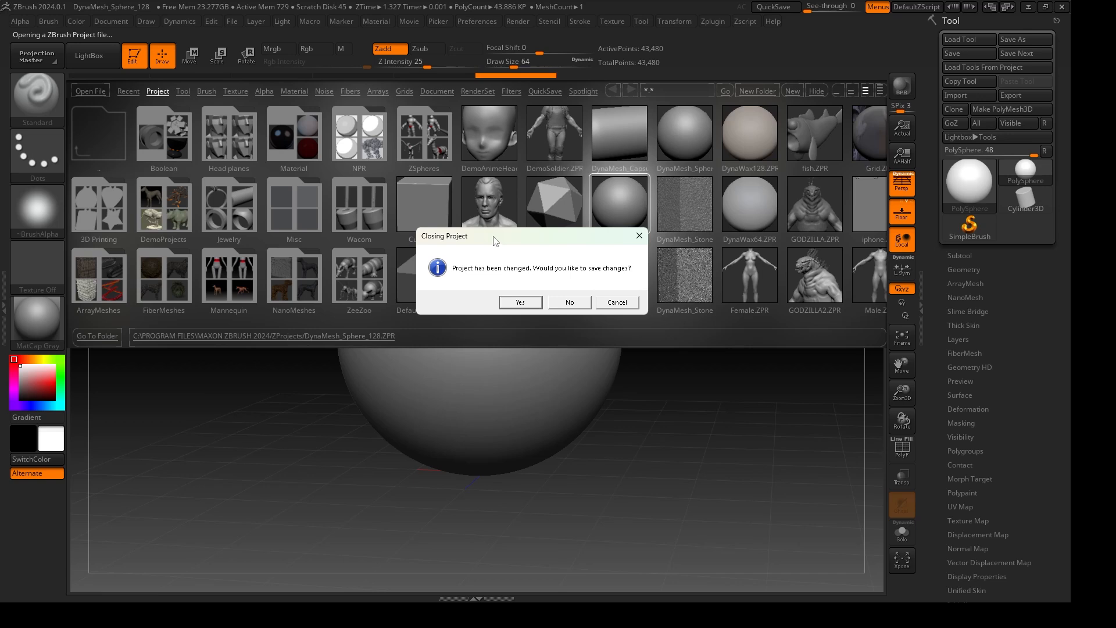
{"action": "left_click", "coordinate": [567, 302]}
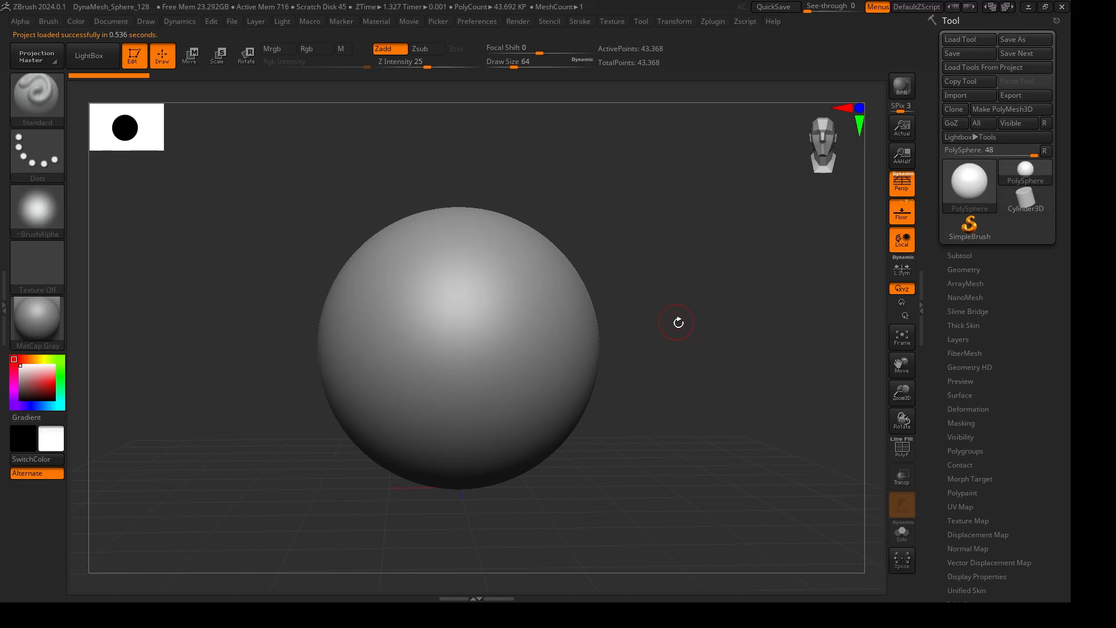
Turn on Draw Polyframe to display the sphere's polygon edges
{"action": "left_click", "coordinate": [906, 459]}
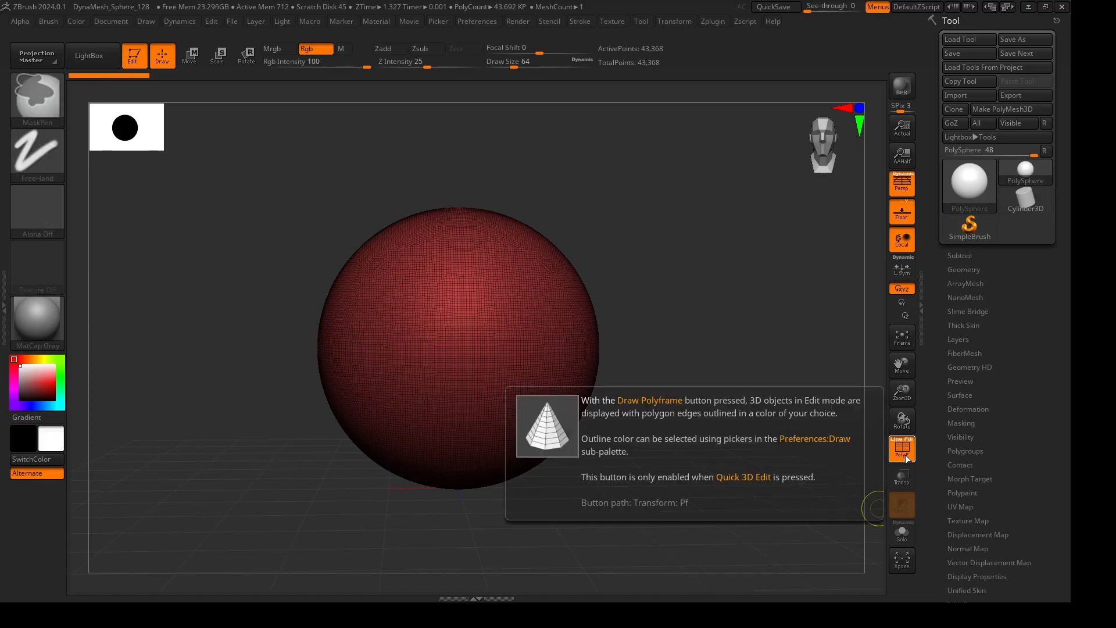
{"action": "right_click_drag", "start_coordinate": [660, 261], "coordinate": [678, 285], "text": "ctrl"}
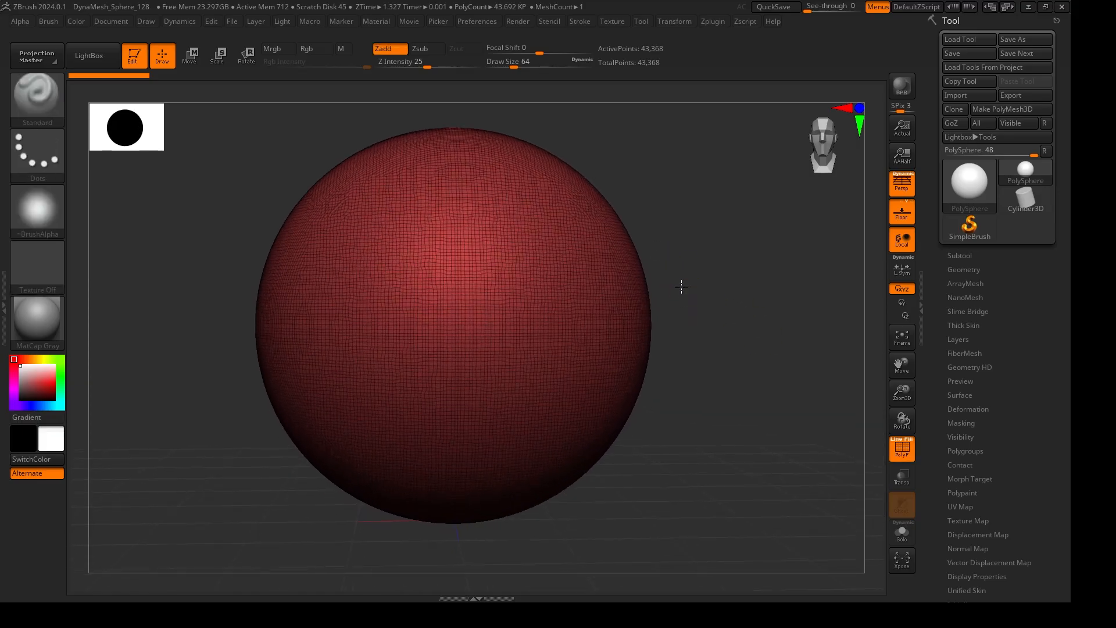
{"action": "mouse_move", "coordinate": [788, 357]}
{"action": "right_mouse_down", "text": "ctrl"}
{"action": "mouse_move", "coordinate": [779, 332]}
{"action": "mouse_move", "coordinate": [740, 357]}
{"action": "mouse_move", "coordinate": [765, 379]}
{"action": "mouse_move", "coordinate": [756, 368]}
{"action": "mouse_move", "coordinate": [778, 360]}
{"action": "right_mouse_up", "text": "ctrl"}
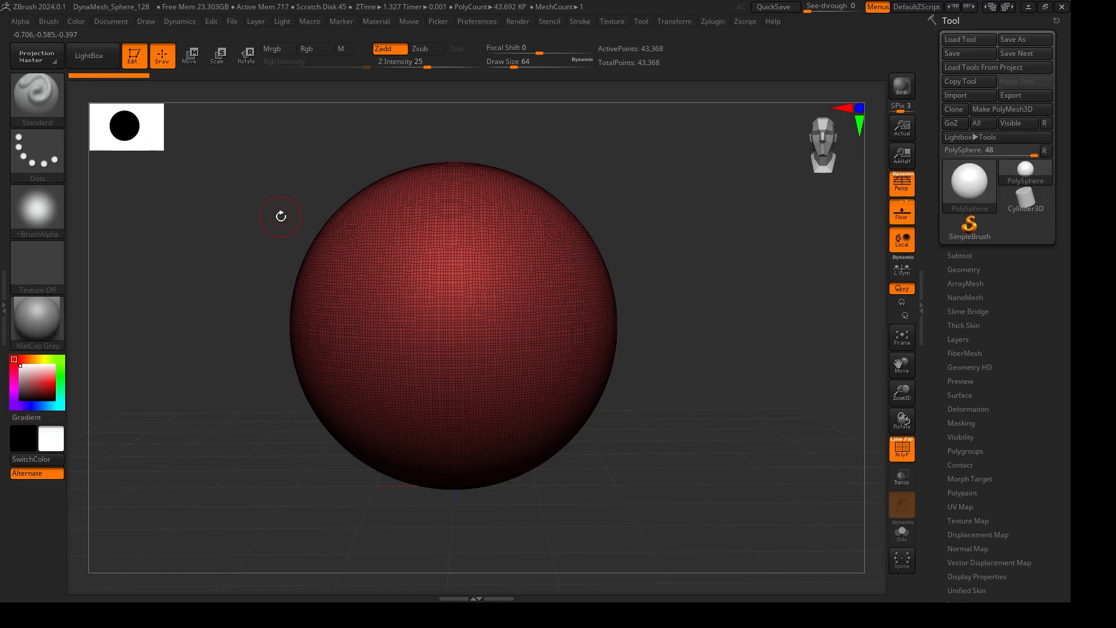
Filter the brush library by the initials A and B, and select the ClothHook brush from the C brushes
{"action": "left_click", "coordinate": [56, 99]}
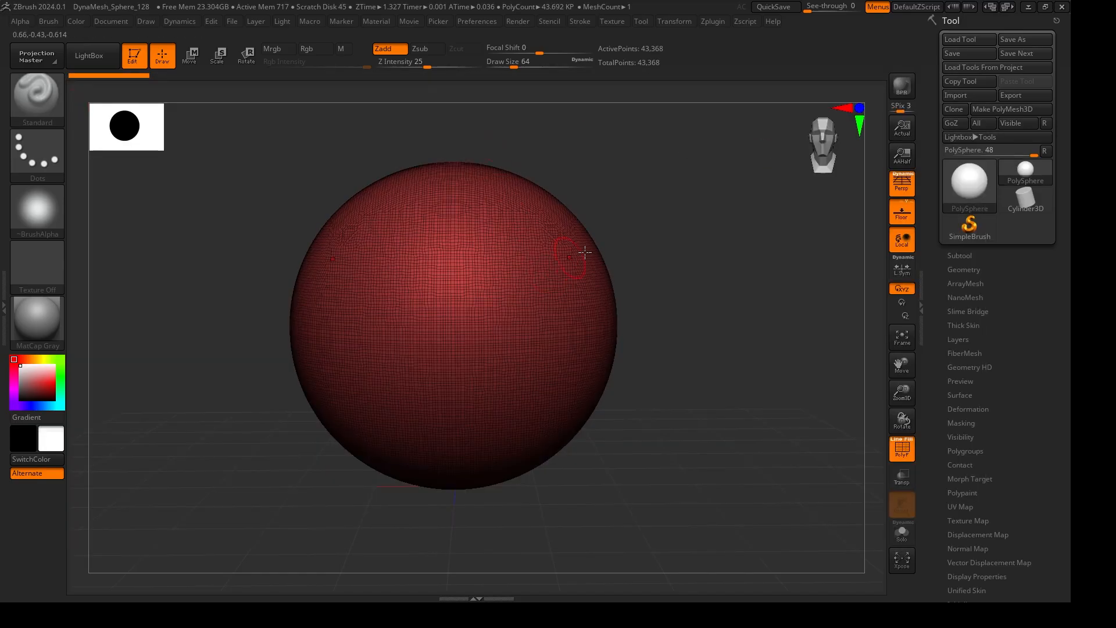
{"action": "key", "text": "b"}
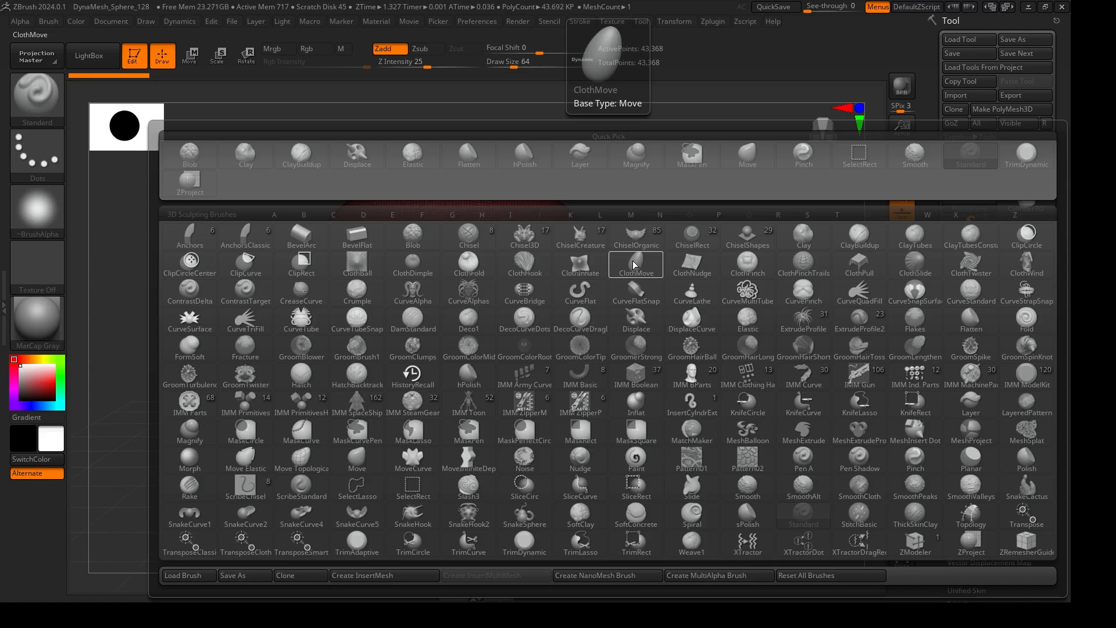
{"action": "left_click", "coordinate": [277, 214]}
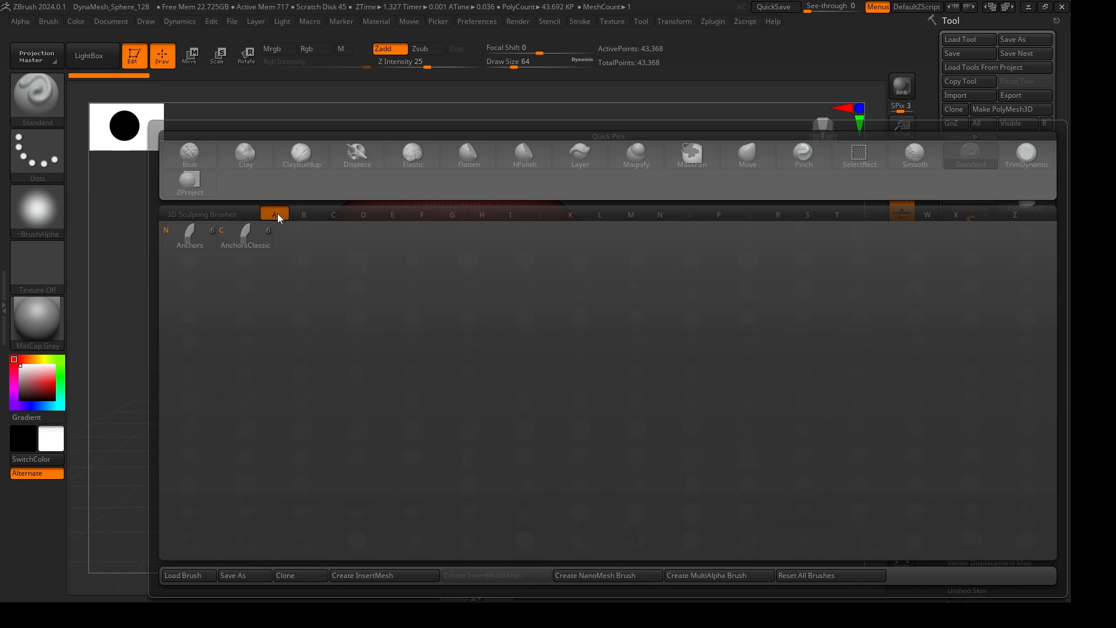
{"action": "left_click", "coordinate": [277, 214]}
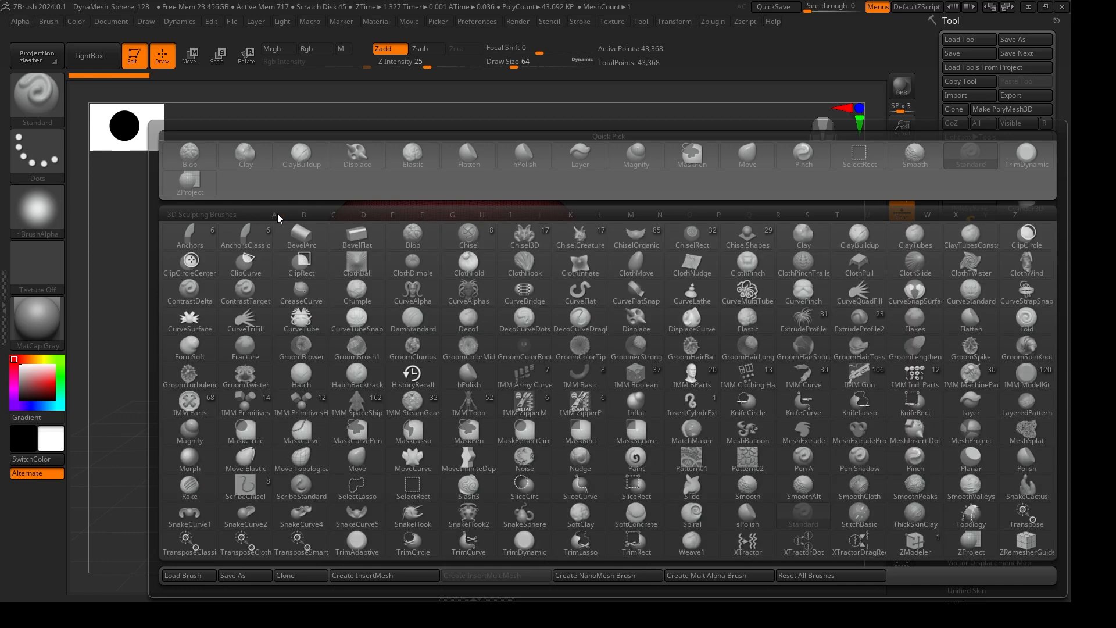
{"action": "key", "text": "b"}
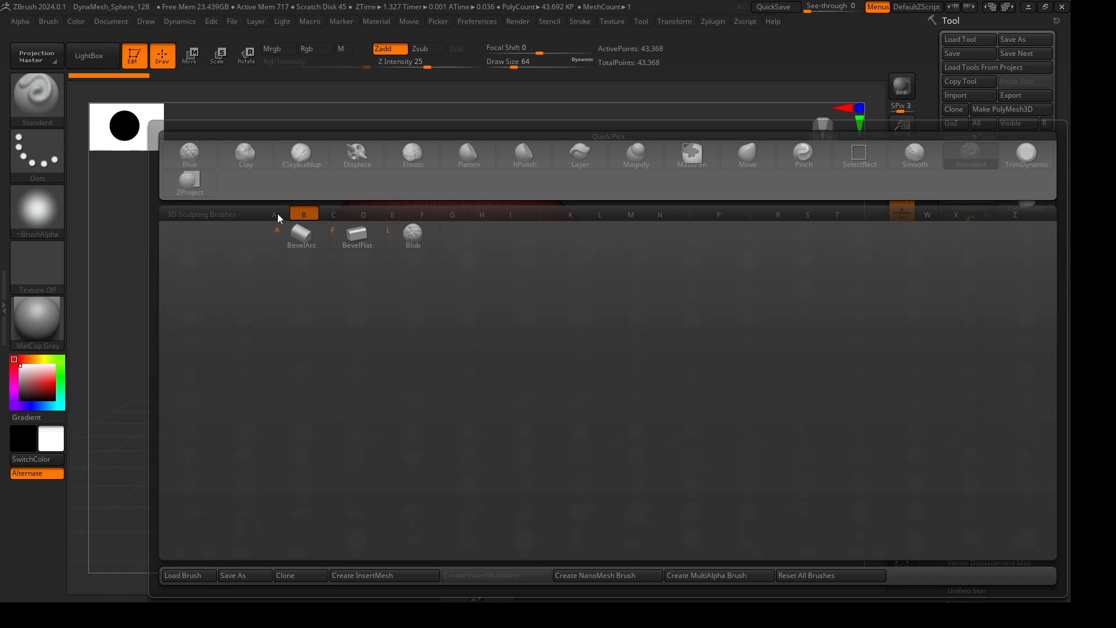
{"action": "key", "text": "b"}
{"action": "key", "text": "c"}
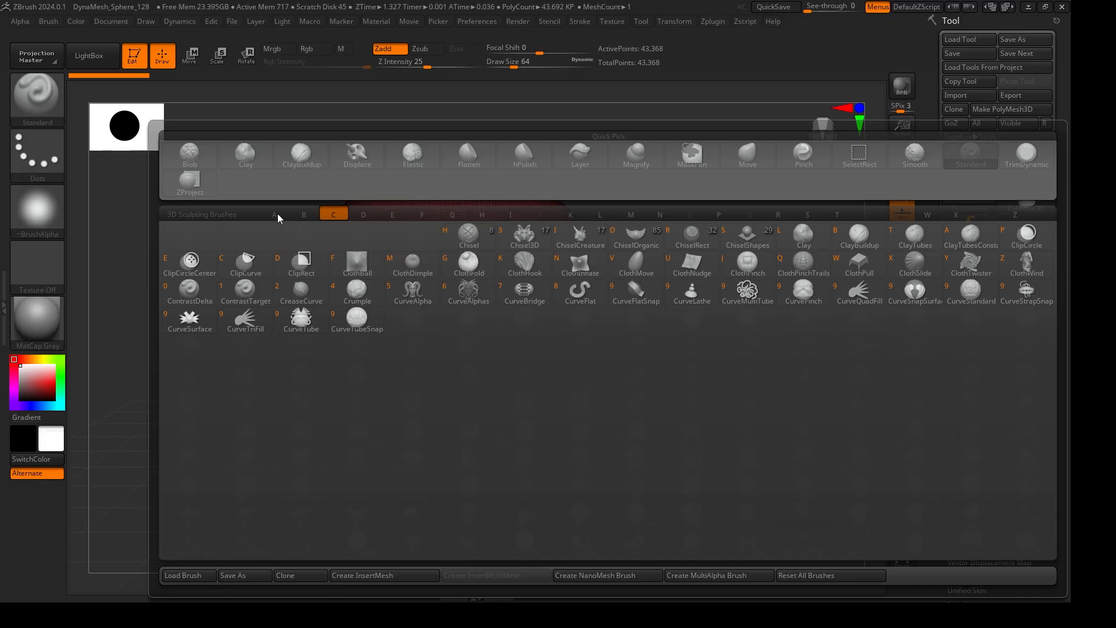
{"action": "key", "text": "k"}
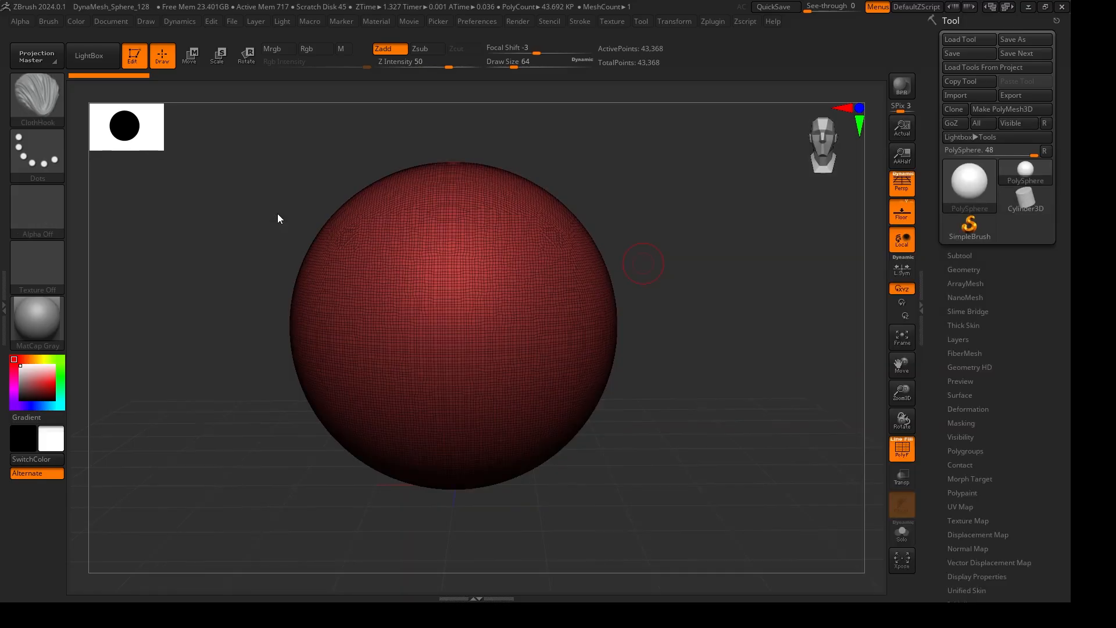
Choose KnifeLasso from the K brushes as the active selection brush and accept the note about it
{"action": "key", "text": "b"}
{"action": "key", "text": "k"}
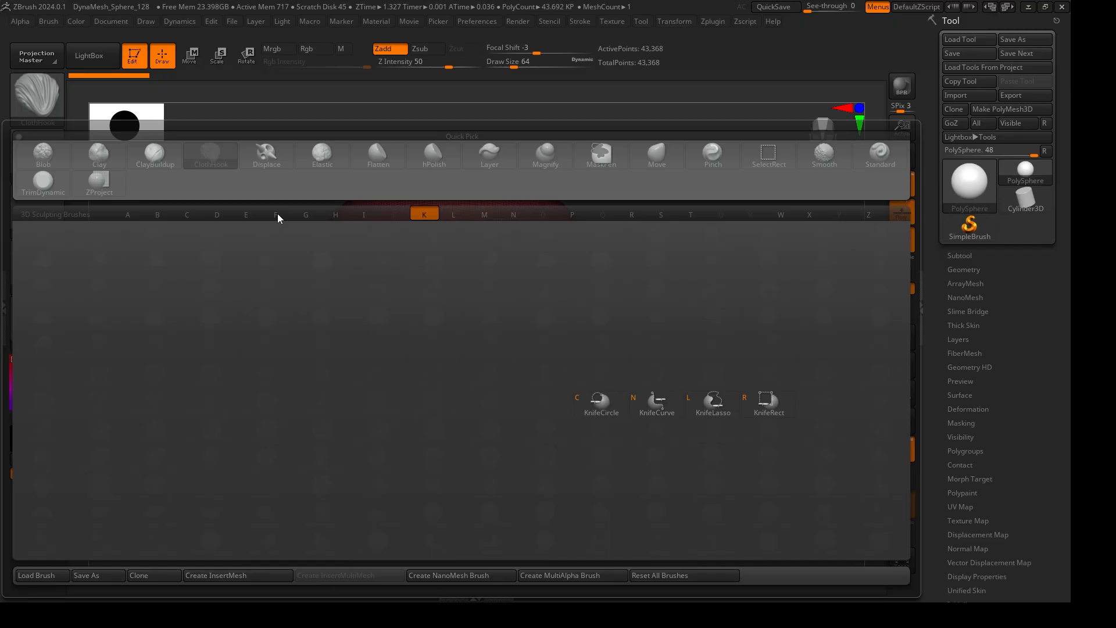
{"action": "key", "text": "n"}
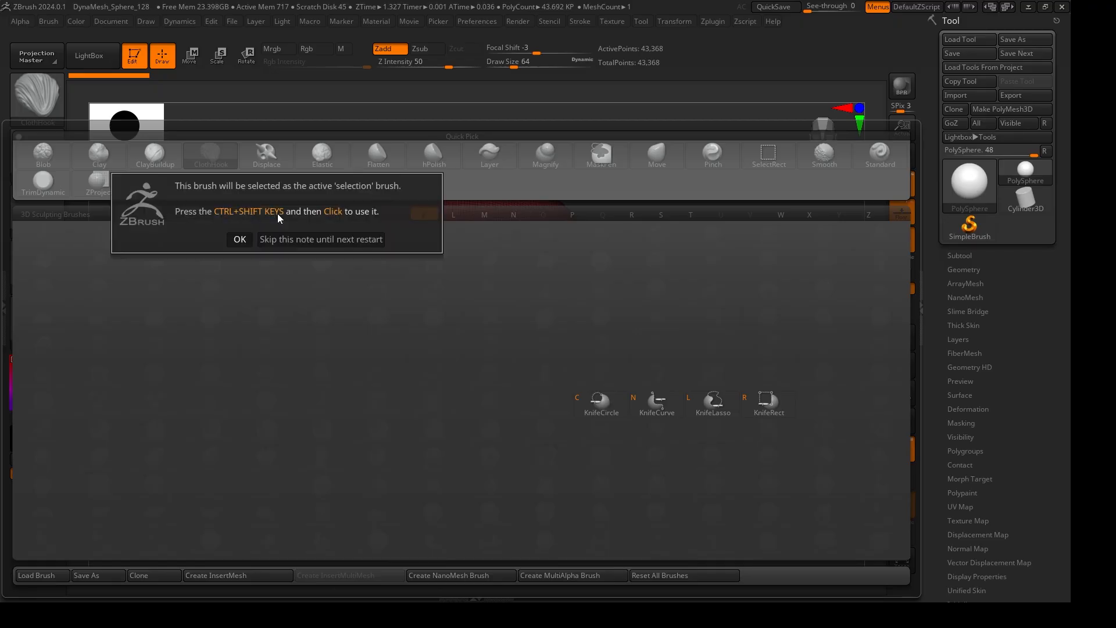
{"action": "key", "text": "Return"}
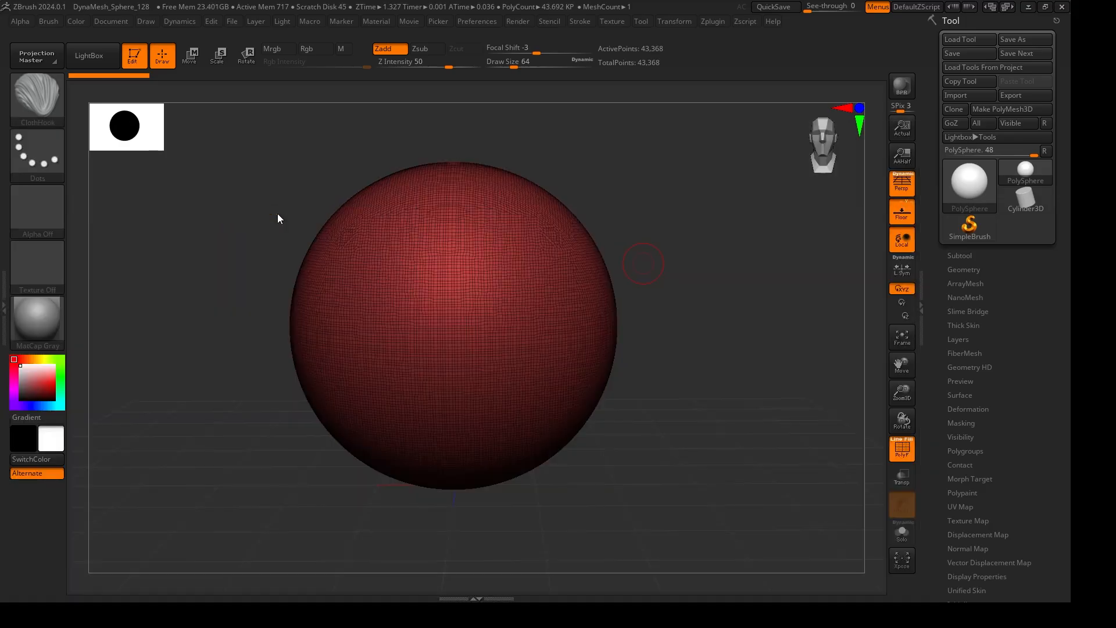
{"action": "key", "text": "b"}
{"action": "key", "text": "l"}
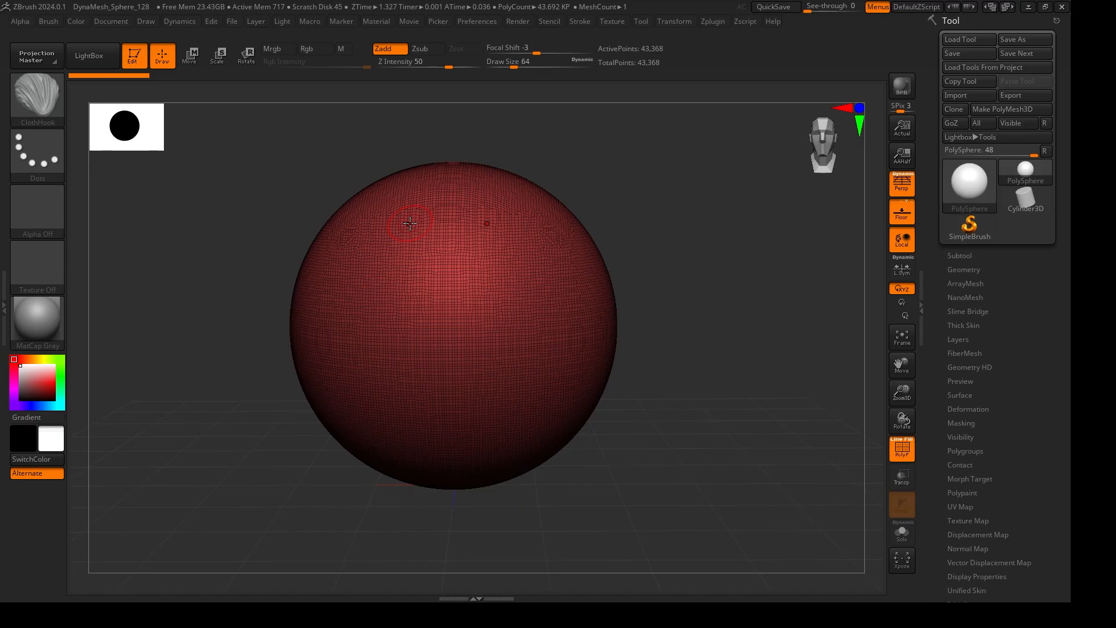
Filter the brush library by the initial S and select the Standard brush
{"action": "key", "text": "b"}
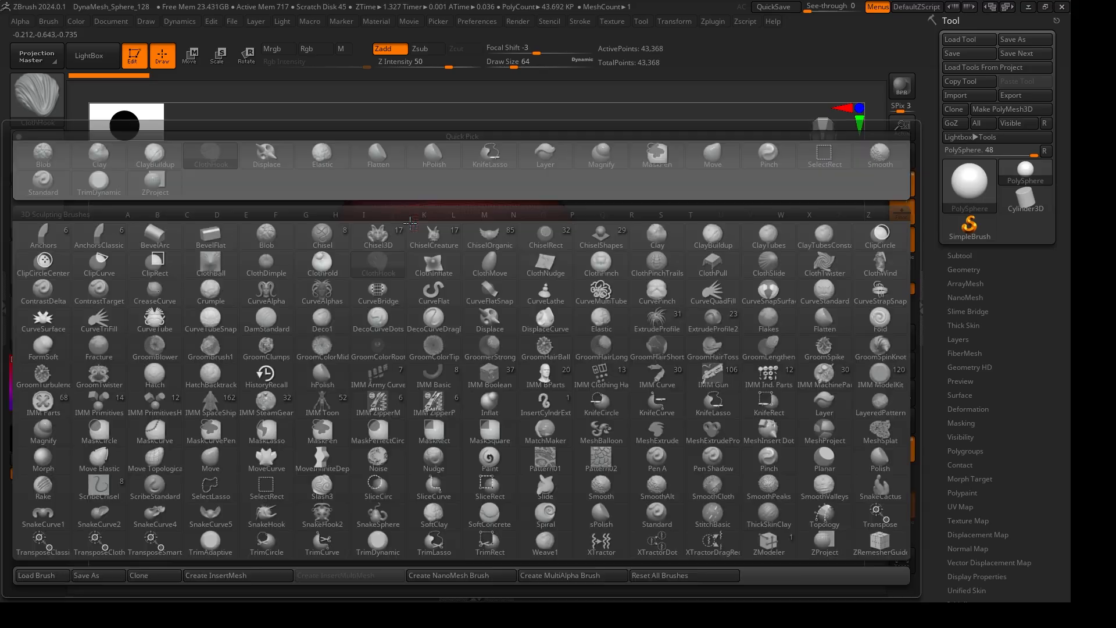
{"action": "key", "text": "s"}
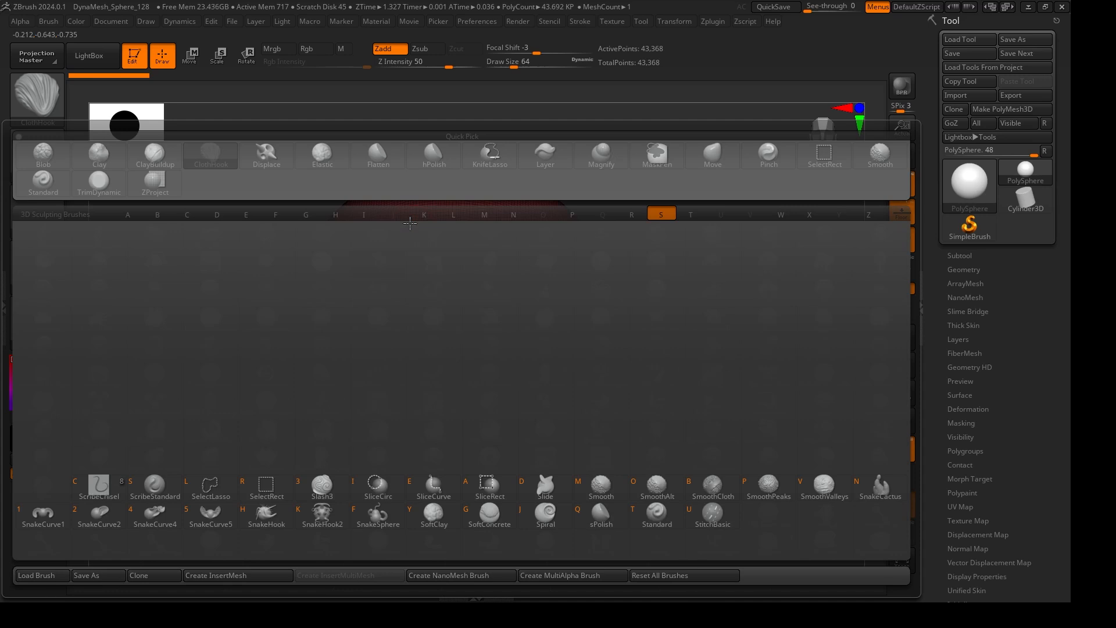
{"action": "left_click", "coordinate": [648, 520]}
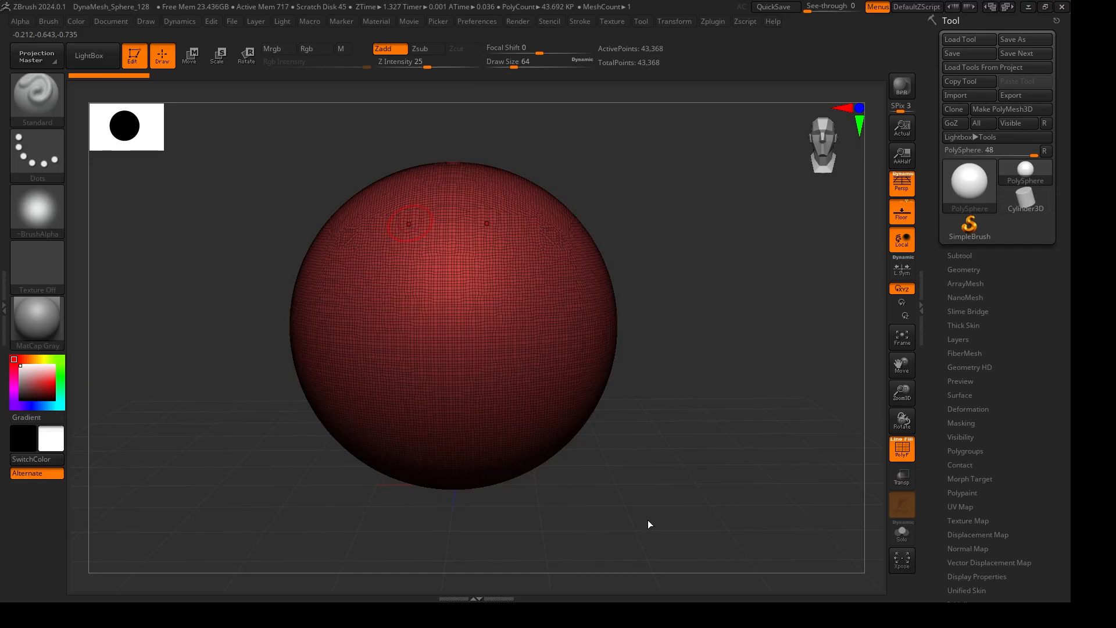
Filter the brush library by the initial M and select the Move brush
{"action": "key", "text": "b"}
{"action": "left_click", "coordinate": [648, 521]}
{"action": "key", "text": "b"}
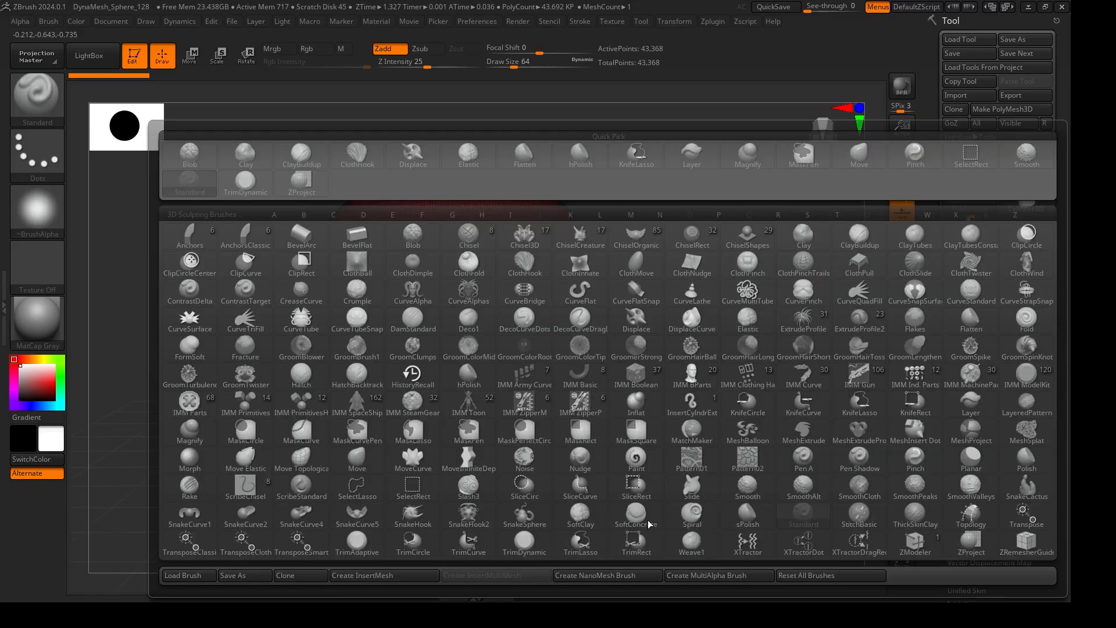
{"action": "key", "text": "m"}
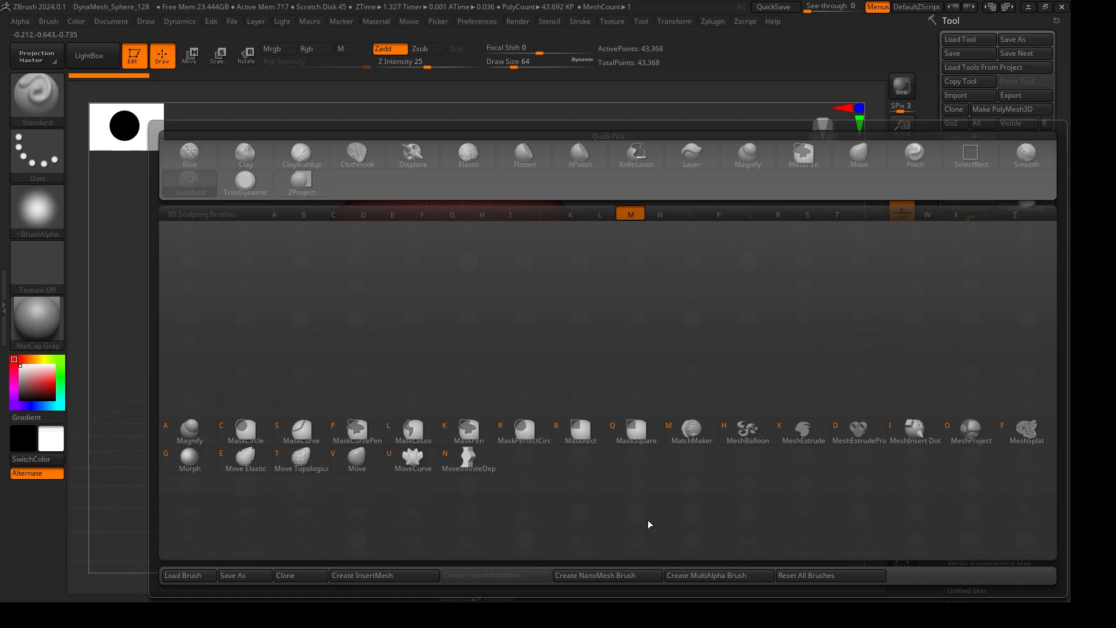
{"action": "key", "text": "v"}
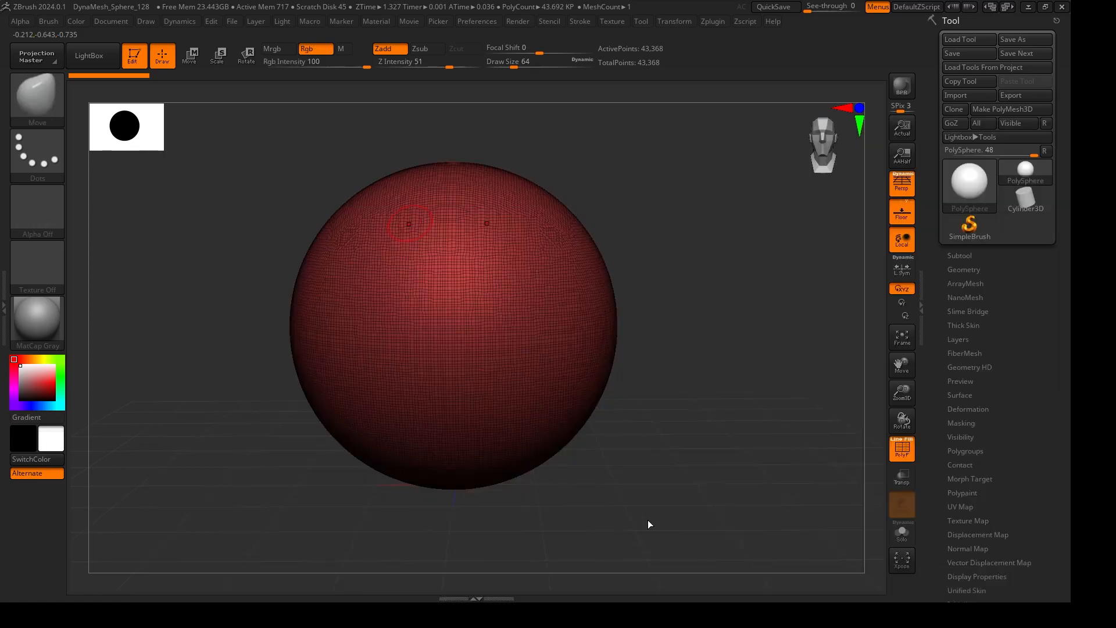
Switch from the Move brush back to the Standard brush
{"action": "key", "text": "b"}
{"action": "key", "text": "s"}
{"action": "key", "text": "t"}
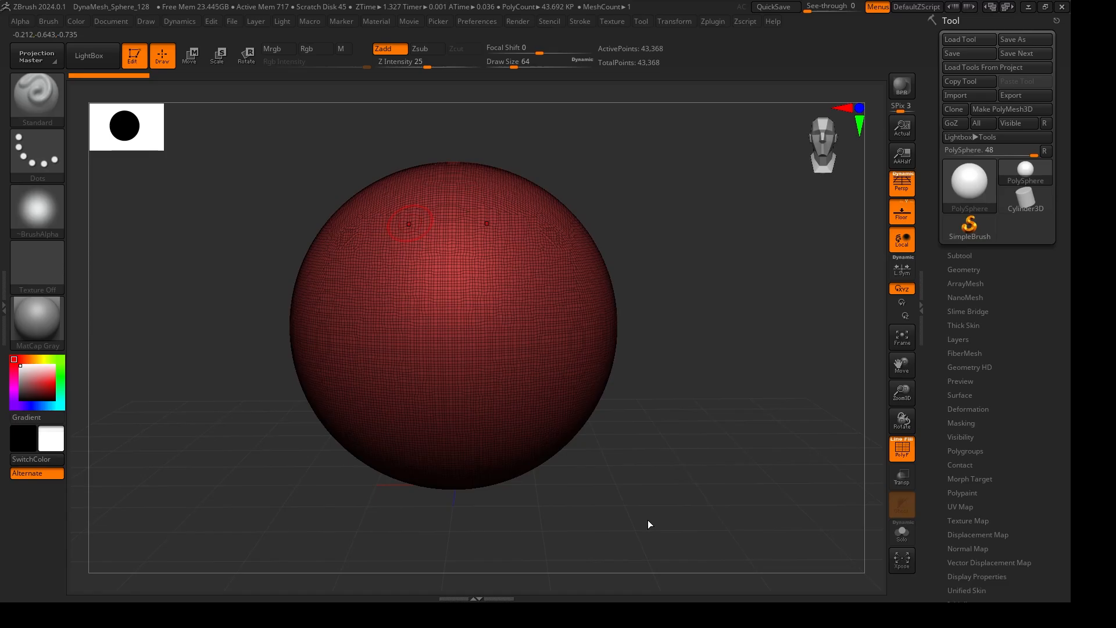
Switch from the Standard brush to the Move brush
{"action": "key", "text": "b"}
{"action": "key", "text": "m"}
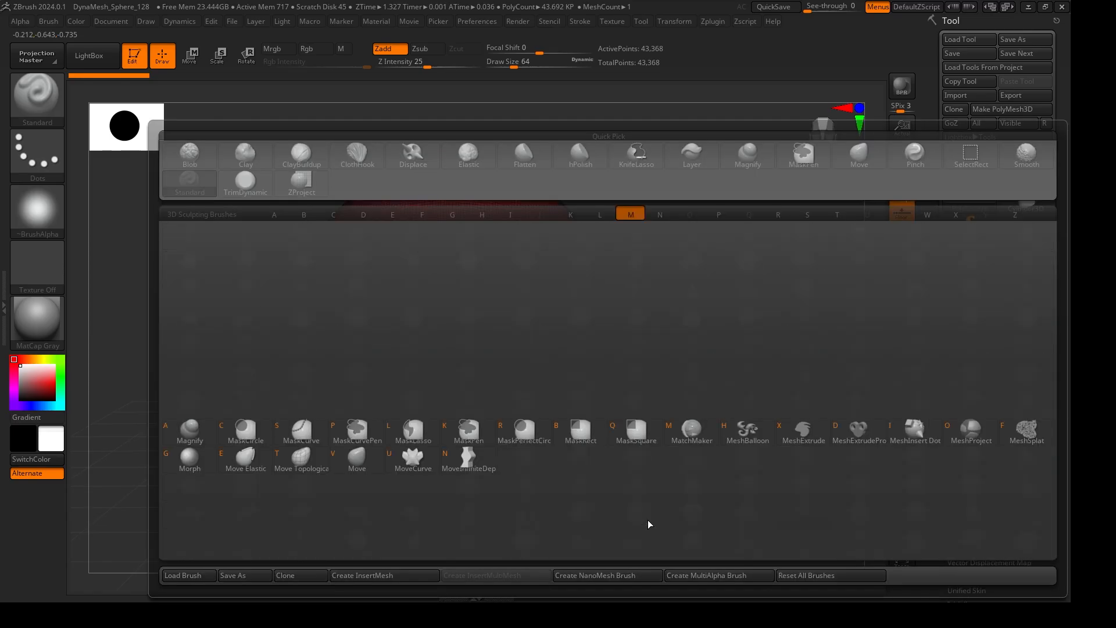
{"action": "key", "text": "v"}
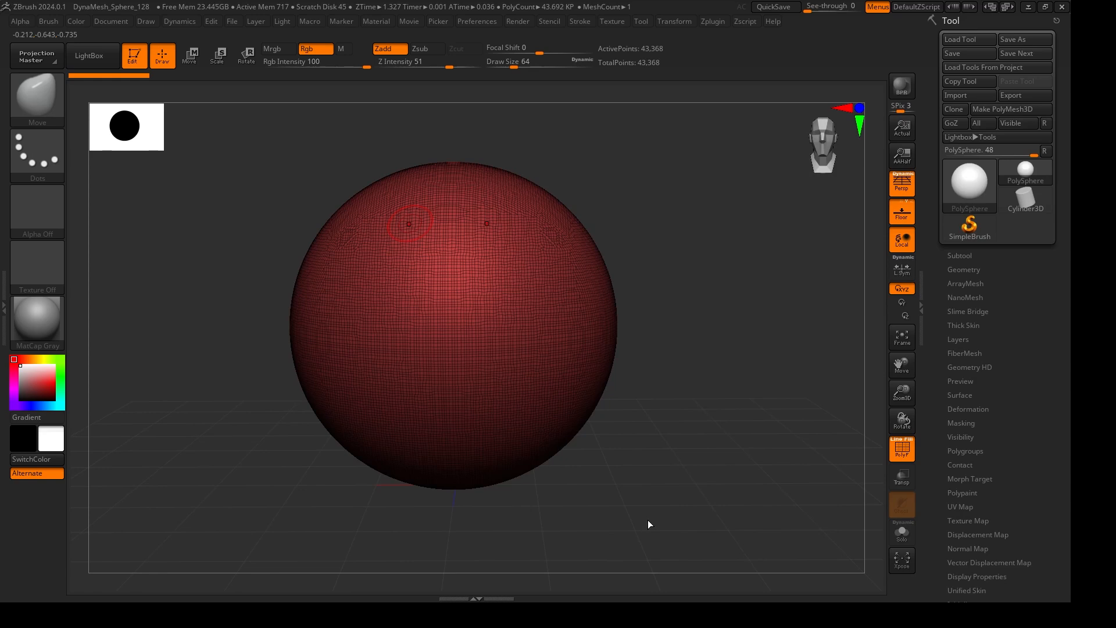
Switch from the Move brush back to the Standard brush by its initials S and T
{"action": "key", "text": "b"}
{"action": "key", "text": "s"}
{"action": "key", "text": "t"}
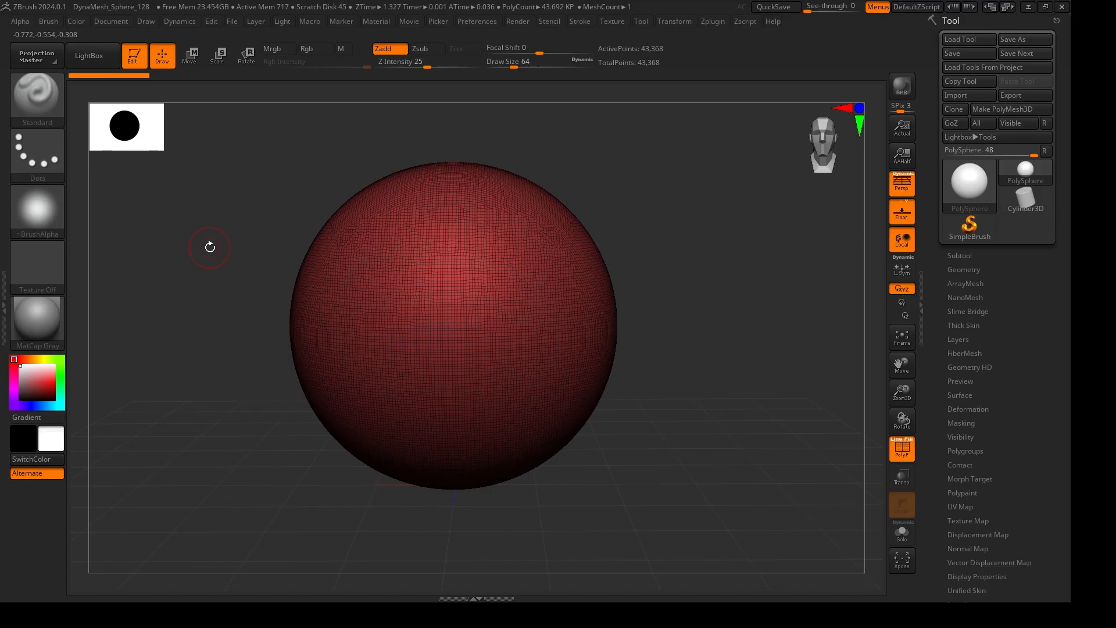
Set the Standard brush's draw size to about 202 and its focal shift to -37
{"action": "key", "text": "space"}
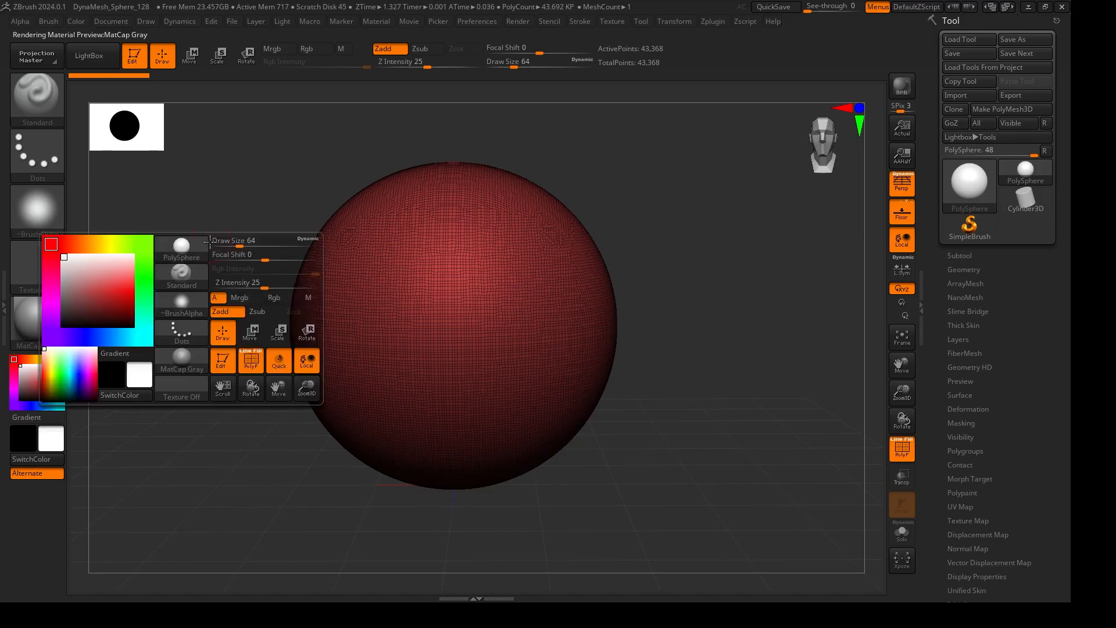
{"action": "left_click_drag", "start_coordinate": [230, 245], "coordinate": [257, 244]}
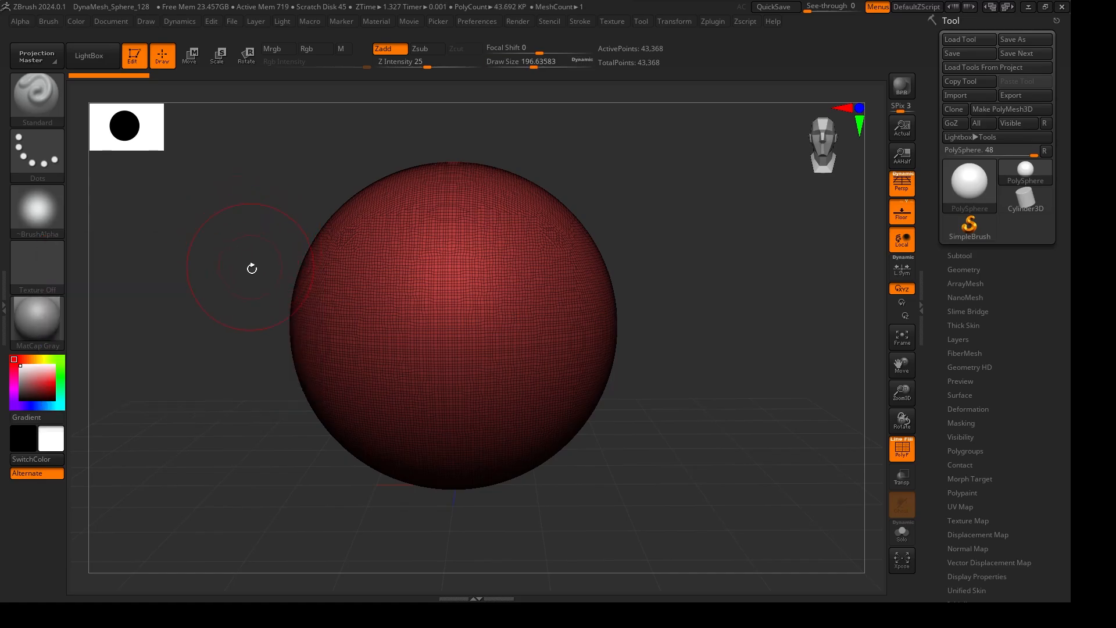
{"action": "key", "text": "space"}
{"action": "mouse_move", "coordinate": [261, 272]}
{"action": "left_mouse_down"}
{"action": "mouse_move", "coordinate": [272, 272]}
{"action": "mouse_move", "coordinate": [261, 272]}
{"action": "left_mouse_up"}
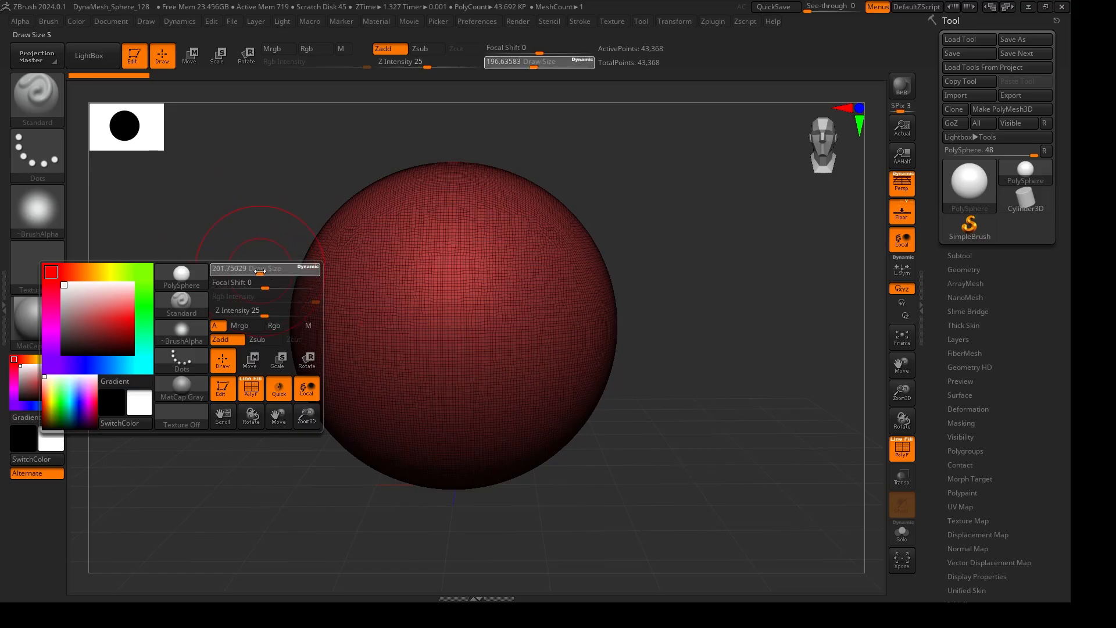
{"action": "key", "text": "space"}
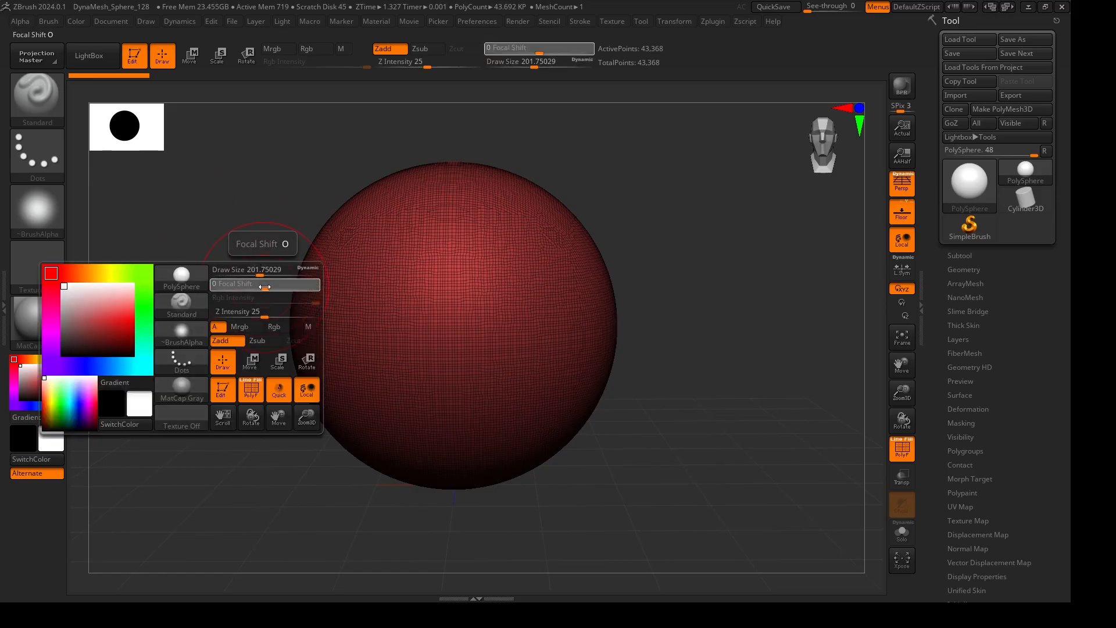
{"action": "left_click_drag", "start_coordinate": [280, 289], "coordinate": [247, 283]}
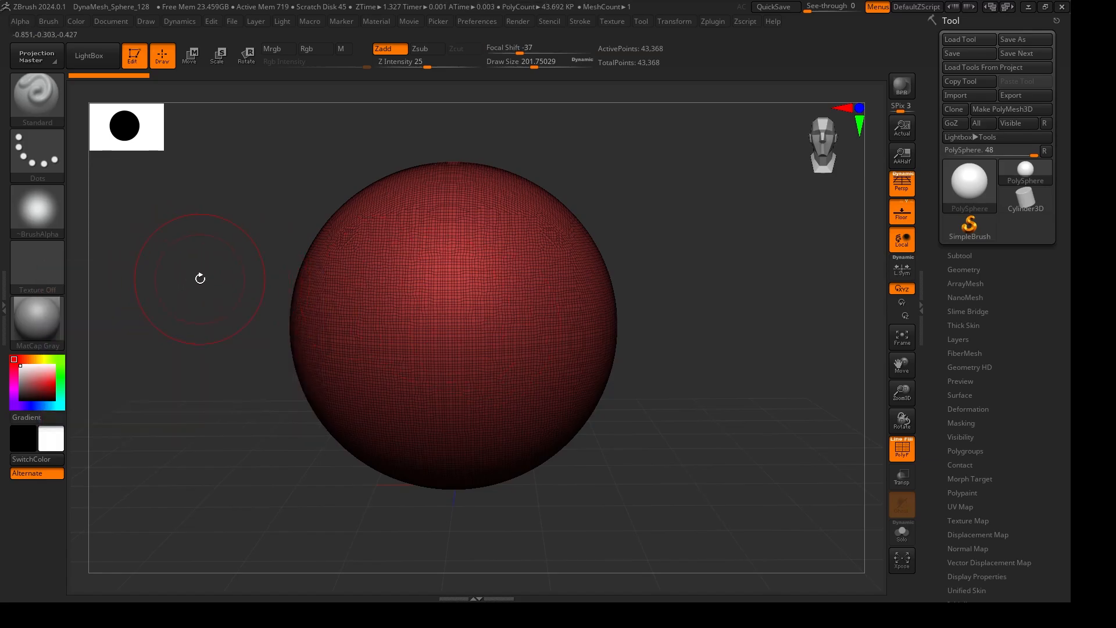
Enlarge the draw size to about 280 and sculpt broad, curved raised strokes on the front of the sphere
{"action": "key", "text": "s"}
{"action": "mouse_move", "coordinate": [200, 279]}
{"action": "left_mouse_down"}
{"action": "mouse_move", "coordinate": [217, 283]}
{"action": "mouse_move", "coordinate": [193, 283]}
{"action": "left_mouse_up"}
{"action": "mouse_move", "coordinate": [527, 260]}
{"action": "left_mouse_down"}
{"action": "mouse_move", "coordinate": [535, 304]}
{"action": "mouse_move", "coordinate": [472, 361]}
{"action": "mouse_move", "coordinate": [401, 340]}
{"action": "mouse_move", "coordinate": [381, 282]}
{"action": "mouse_move", "coordinate": [459, 230]}
{"action": "mouse_move", "coordinate": [553, 267]}
{"action": "mouse_move", "coordinate": [566, 325]}
{"action": "mouse_move", "coordinate": [525, 394]}
{"action": "mouse_move", "coordinate": [468, 428]}
{"action": "mouse_move", "coordinate": [479, 428]}
{"action": "left_mouse_up"}
{"action": "key", "text": "s"}
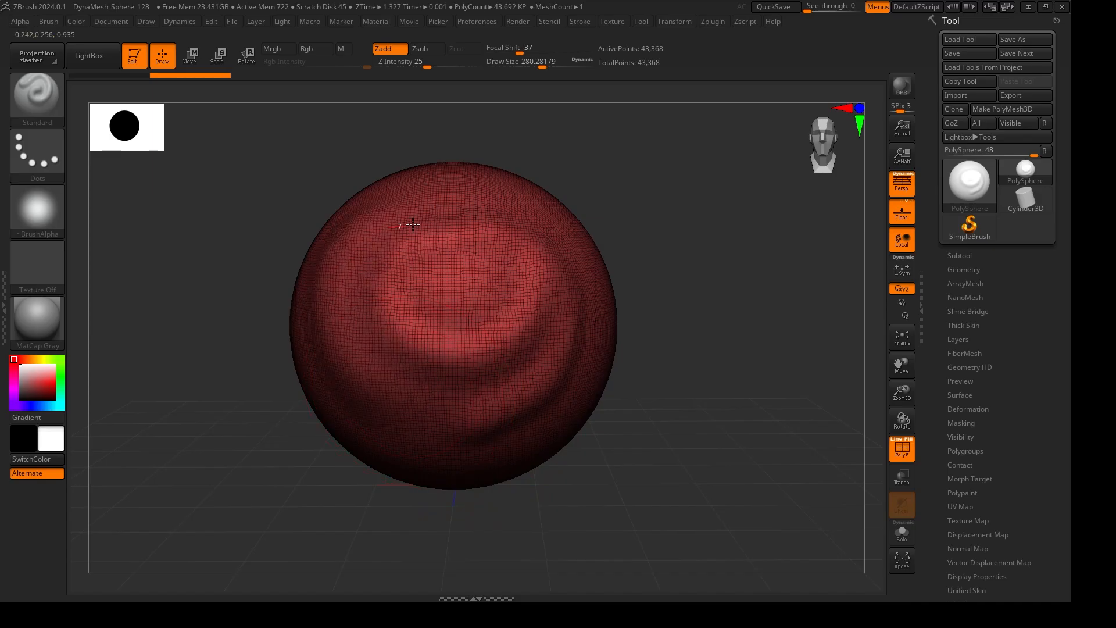
Reduce the draw size to about 33 and sculpt a thin wavy ridge across the front of the sphere
{"action": "key", "text": "s"}
{"action": "left_click_drag", "start_coordinate": [424, 236], "coordinate": [407, 238]}
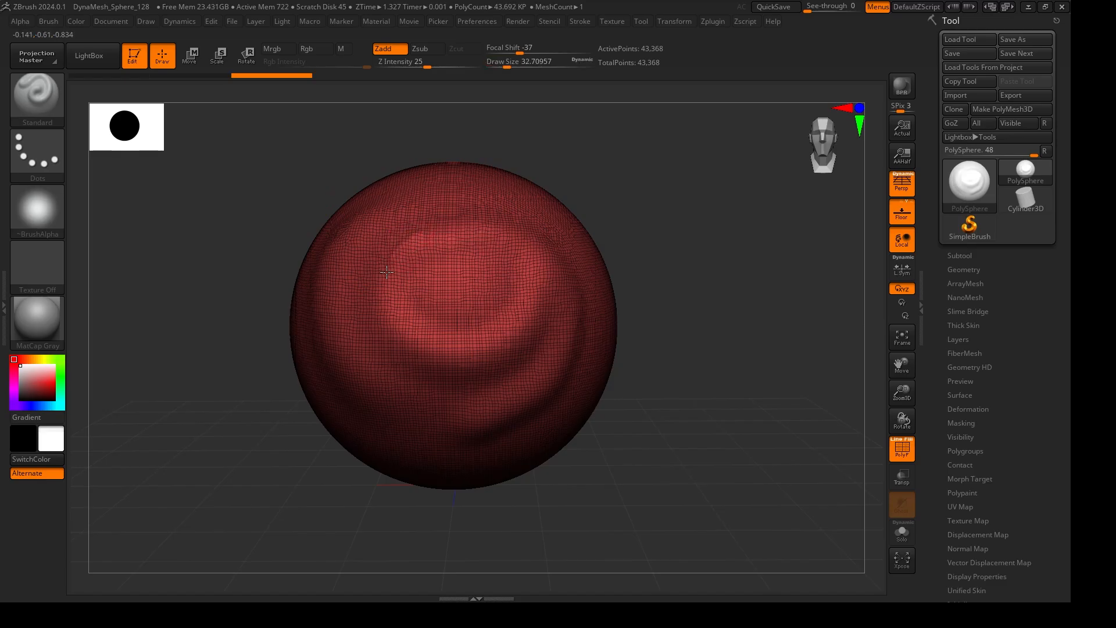
{"action": "mouse_move", "coordinate": [403, 336]}
{"action": "left_mouse_down"}
{"action": "mouse_move", "coordinate": [465, 349]}
{"action": "mouse_move", "coordinate": [517, 288]}
{"action": "mouse_move", "coordinate": [552, 274]}
{"action": "mouse_move", "coordinate": [573, 342]}
{"action": "left_mouse_up"}
Turn off the PolyFrame wireframe display and sculpt thin ridges down the side of the sphere
{"action": "key", "text": "shift+f"}
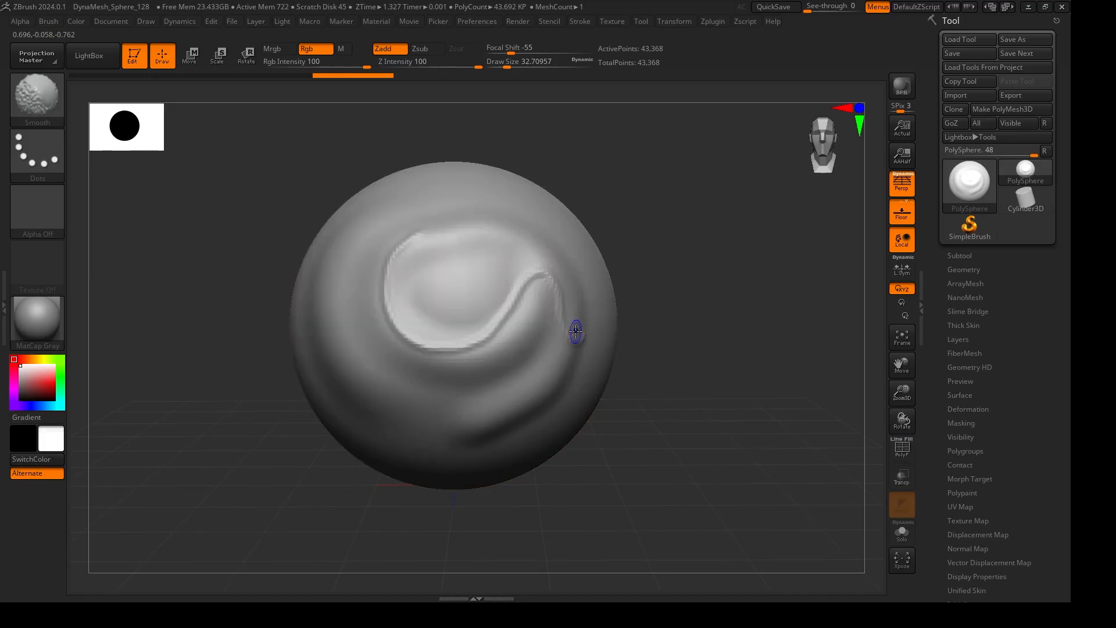
{"action": "mouse_move", "coordinate": [773, 287]}
{"action": "left_mouse_down"}
{"action": "mouse_move", "coordinate": [720, 284]}
{"action": "mouse_move", "coordinate": [786, 288]}
{"action": "mouse_move", "coordinate": [743, 280]}
{"action": "left_mouse_up"}
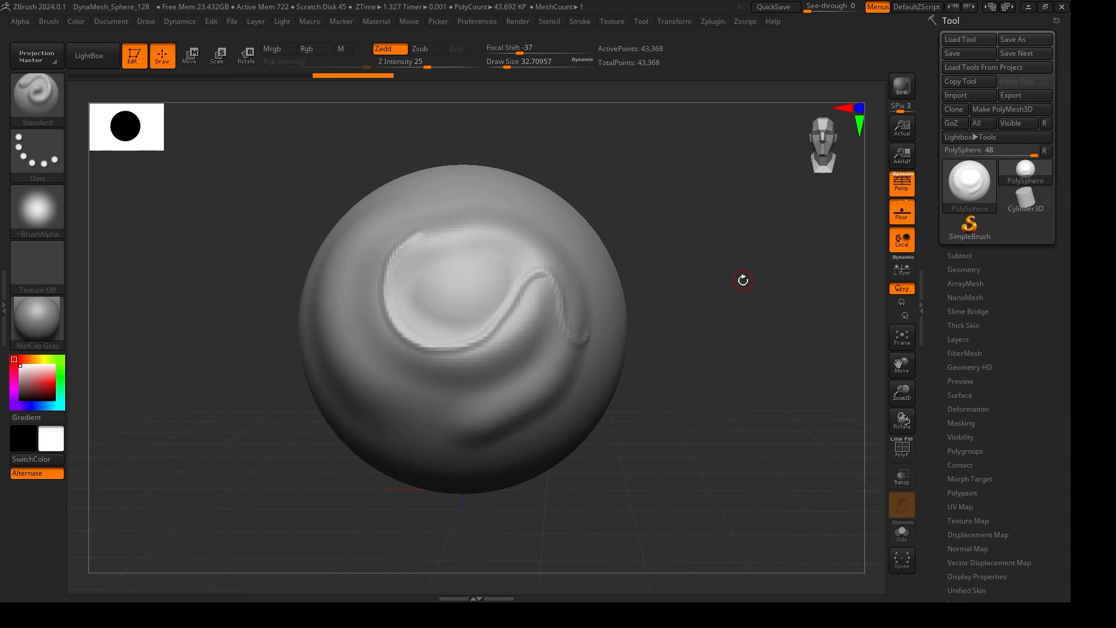
{"action": "left_click_drag", "start_coordinate": [735, 252], "coordinate": [663, 324]}
{"action": "mouse_move", "coordinate": [327, 286]}
{"action": "left_mouse_down"}
{"action": "mouse_move", "coordinate": [364, 250]}
{"action": "mouse_move", "coordinate": [487, 221]}
{"action": "mouse_move", "coordinate": [536, 241]}
{"action": "mouse_move", "coordinate": [550, 263]}
{"action": "mouse_move", "coordinate": [430, 267]}
{"action": "mouse_move", "coordinate": [346, 332]}
{"action": "mouse_move", "coordinate": [339, 391]}
{"action": "left_mouse_up"}
{"action": "mouse_move", "coordinate": [634, 297]}
{"action": "left_mouse_down"}
{"action": "mouse_move", "coordinate": [684, 289]}
{"action": "mouse_move", "coordinate": [668, 286]}
{"action": "left_mouse_up"}
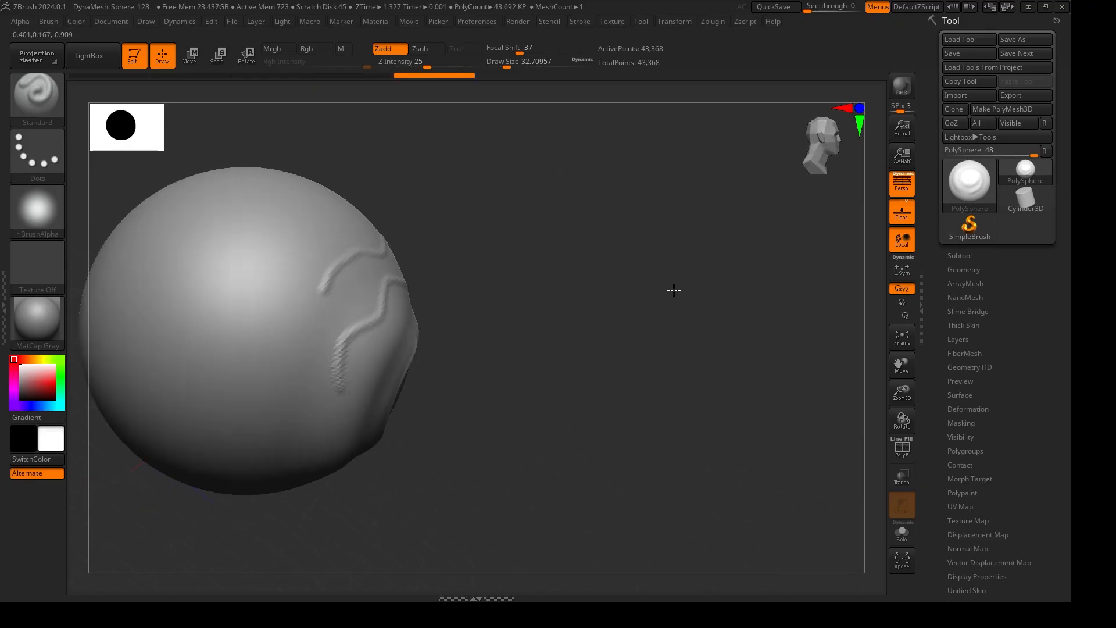
Set the draw size to about 104 and sculpt several medium-width raised strokes over the back and side of the sphere
{"action": "key", "text": "s"}
{"action": "left_click_drag", "start_coordinate": [227, 272], "coordinate": [238, 273]}
{"action": "mouse_move", "coordinate": [198, 317]}
{"action": "left_mouse_down"}
{"action": "mouse_move", "coordinate": [238, 246]}
{"action": "mouse_move", "coordinate": [304, 211]}
{"action": "mouse_move", "coordinate": [316, 247]}
{"action": "mouse_move", "coordinate": [281, 312]}
{"action": "mouse_move", "coordinate": [288, 407]}
{"action": "left_mouse_up"}
{"action": "mouse_move", "coordinate": [444, 411]}
{"action": "left_mouse_down"}
{"action": "mouse_move", "coordinate": [480, 392]}
{"action": "mouse_move", "coordinate": [449, 331]}
{"action": "mouse_move", "coordinate": [625, 357]}
{"action": "left_mouse_up"}
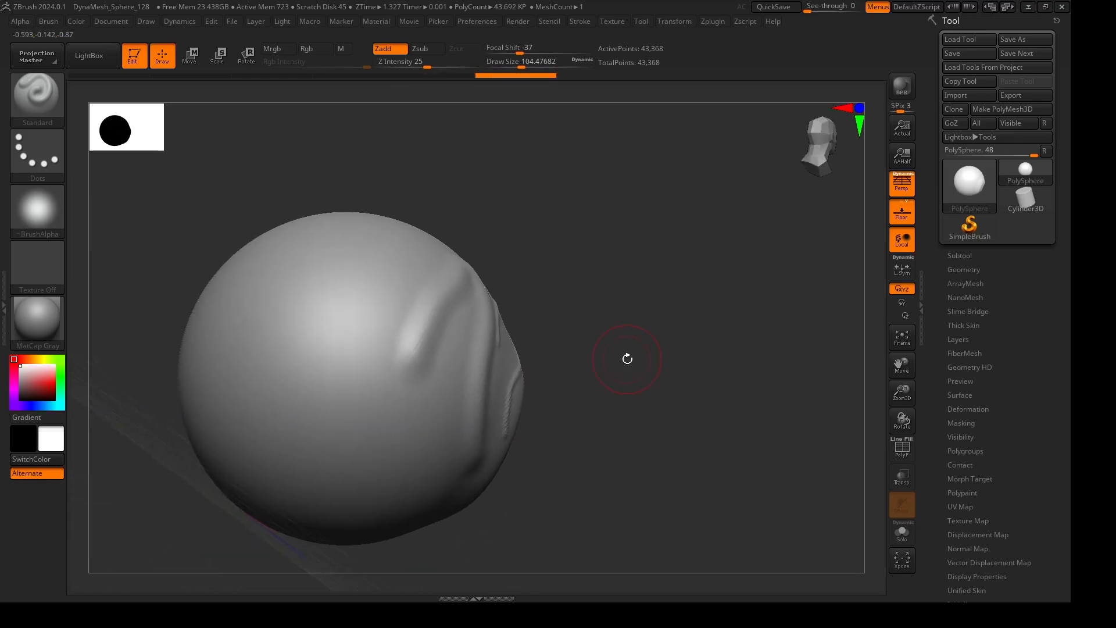
{"action": "mouse_move", "coordinate": [375, 261]}
{"action": "left_mouse_down"}
{"action": "mouse_move", "coordinate": [364, 260]}
{"action": "mouse_move", "coordinate": [329, 346]}
{"action": "mouse_move", "coordinate": [343, 465]}
{"action": "mouse_move", "coordinate": [300, 465]}
{"action": "mouse_move", "coordinate": [273, 349]}
{"action": "mouse_move", "coordinate": [309, 269]}
{"action": "mouse_move", "coordinate": [361, 244]}
{"action": "mouse_move", "coordinate": [539, 239]}
{"action": "mouse_move", "coordinate": [541, 287]}
{"action": "mouse_move", "coordinate": [489, 300]}
{"action": "mouse_move", "coordinate": [503, 274]}
{"action": "mouse_move", "coordinate": [575, 260]}
{"action": "mouse_move", "coordinate": [540, 320]}
{"action": "mouse_move", "coordinate": [471, 260]}
{"action": "mouse_move", "coordinate": [516, 250]}
{"action": "mouse_move", "coordinate": [473, 217]}
{"action": "left_mouse_up"}
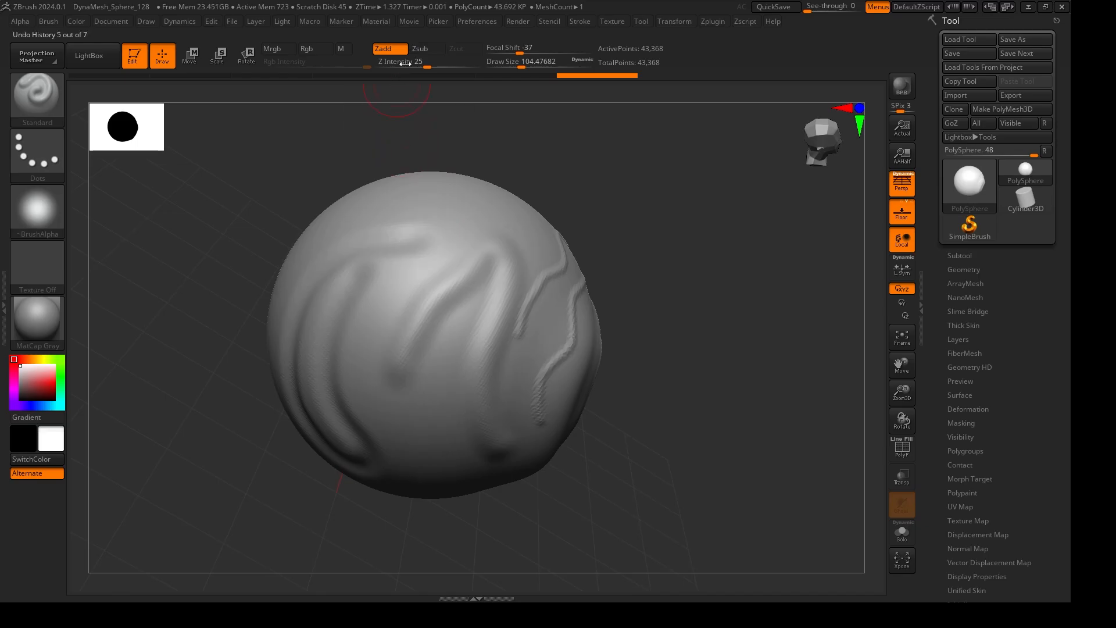
{"action": "mouse_move", "coordinate": [424, 225]}
{"action": "left_mouse_down"}
{"action": "mouse_move", "coordinate": [345, 237]}
{"action": "mouse_move", "coordinate": [307, 272]}
{"action": "mouse_move", "coordinate": [289, 314]}
{"action": "mouse_move", "coordinate": [314, 368]}
{"action": "mouse_move", "coordinate": [407, 453]}
{"action": "mouse_move", "coordinate": [442, 465]}
{"action": "left_mouse_up"}
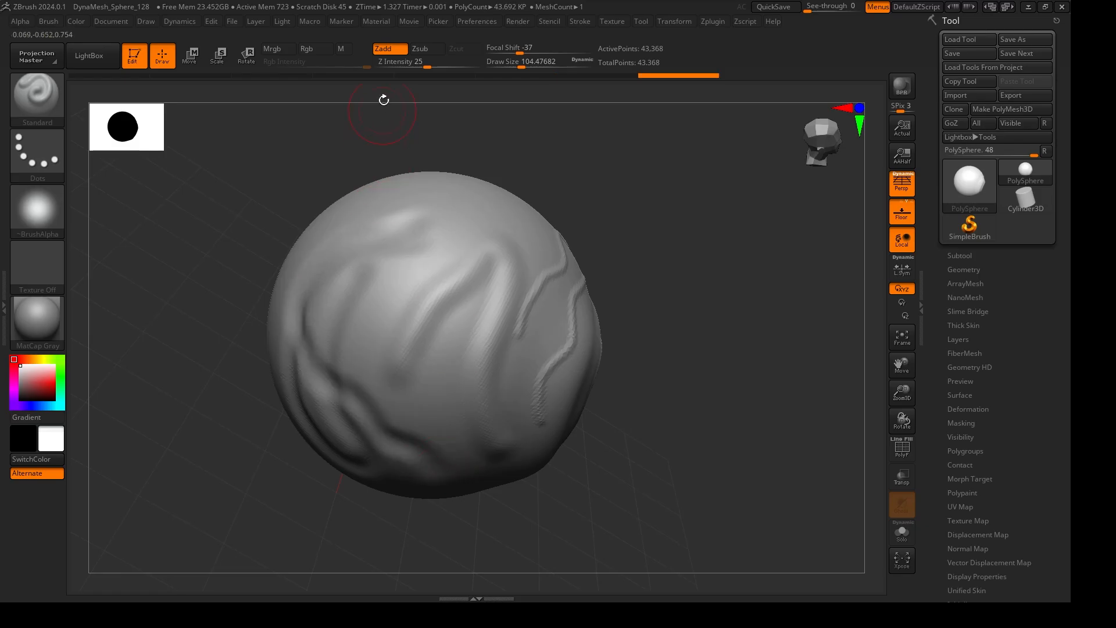
{"action": "mouse_move", "coordinate": [429, 273]}
{"action": "left_mouse_down"}
{"action": "mouse_move", "coordinate": [387, 317]}
{"action": "mouse_move", "coordinate": [378, 392]}
{"action": "mouse_move", "coordinate": [445, 459]}
{"action": "left_mouse_up"}
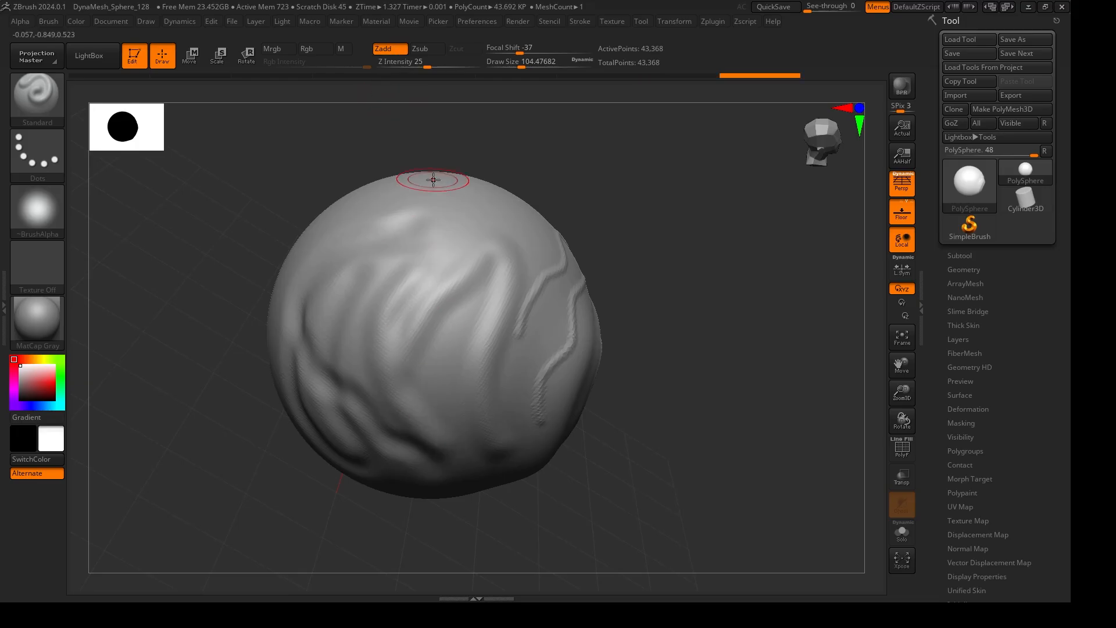
{"action": "mouse_move", "coordinate": [442, 228]}
{"action": "left_mouse_down"}
{"action": "mouse_move", "coordinate": [441, 302]}
{"action": "mouse_move", "coordinate": [460, 367]}
{"action": "mouse_move", "coordinate": [512, 308]}
{"action": "mouse_move", "coordinate": [508, 200]}
{"action": "left_mouse_up"}
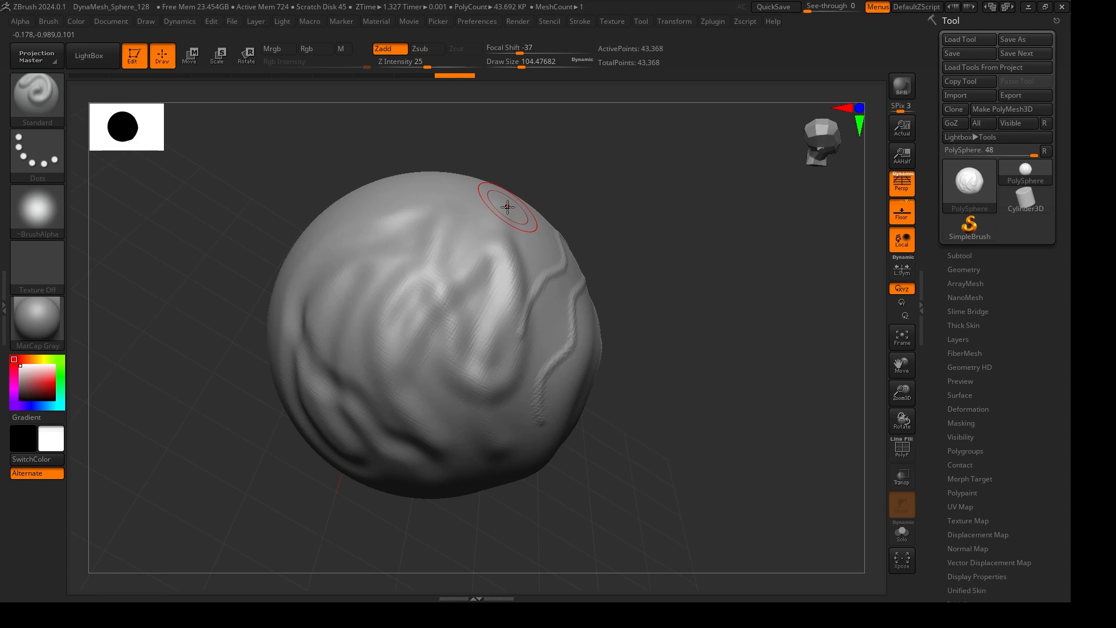
Smooth the sculpted ridges on the back and side of the sphere with the Smooth brush
{"action": "key", "text": "shift"}
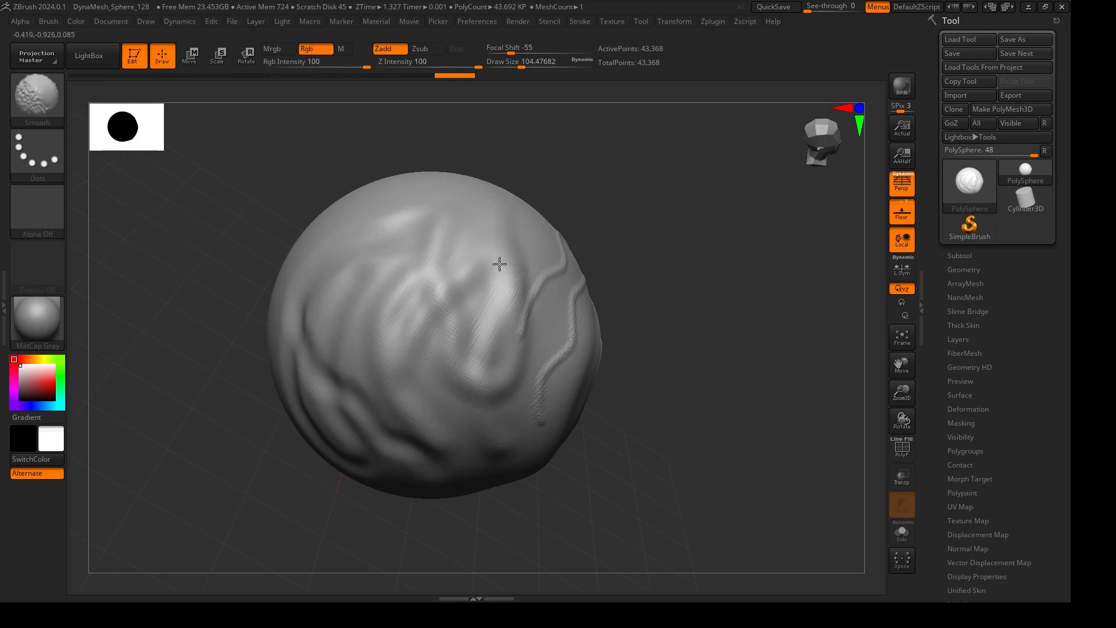
{"action": "left_click_drag", "start_coordinate": [461, 274], "coordinate": [428, 267], "text": "shift"}
{"action": "mouse_move", "coordinate": [421, 215]}
{"action": "left_mouse_down", "text": "shift"}
{"action": "mouse_move", "coordinate": [372, 291]}
{"action": "mouse_move", "coordinate": [416, 287]}
{"action": "mouse_move", "coordinate": [413, 338]}
{"action": "mouse_move", "coordinate": [474, 345]}
{"action": "mouse_move", "coordinate": [498, 364]}
{"action": "mouse_move", "coordinate": [406, 370]}
{"action": "mouse_move", "coordinate": [436, 438]}
{"action": "mouse_move", "coordinate": [535, 369]}
{"action": "mouse_move", "coordinate": [549, 279]}
{"action": "mouse_move", "coordinate": [535, 325]}
{"action": "mouse_move", "coordinate": [541, 379]}
{"action": "mouse_move", "coordinate": [529, 292]}
{"action": "left_mouse_up", "text": "shift"}
{"action": "left_click_drag", "start_coordinate": [527, 290], "coordinate": [531, 316], "text": "shift"}
{"action": "mouse_move", "coordinate": [533, 318]}
{"action": "left_mouse_down", "text": "shift"}
{"action": "mouse_move", "coordinate": [568, 342]}
{"action": "mouse_move", "coordinate": [571, 370]}
{"action": "left_mouse_up", "text": "shift"}
{"action": "mouse_move", "coordinate": [702, 296]}
{"action": "left_mouse_down"}
{"action": "mouse_move", "coordinate": [713, 294]}
{"action": "mouse_move", "coordinate": [674, 277]}
{"action": "left_mouse_up"}
{"action": "mouse_move", "coordinate": [674, 278]}
{"action": "right_mouse_down", "text": "ctrl"}
{"action": "mouse_move", "coordinate": [695, 296]}
{"action": "mouse_move", "coordinate": [652, 289]}
{"action": "mouse_move", "coordinate": [671, 280]}
{"action": "mouse_move", "coordinate": [581, 157]}
{"action": "mouse_move", "coordinate": [549, 142]}
{"action": "right_mouse_up", "text": "ctrl"}
{"action": "mouse_move", "coordinate": [606, 180]}
{"action": "right_mouse_down"}
{"action": "mouse_move", "coordinate": [658, 226]}
{"action": "mouse_move", "coordinate": [678, 266]}
{"action": "right_mouse_up"}
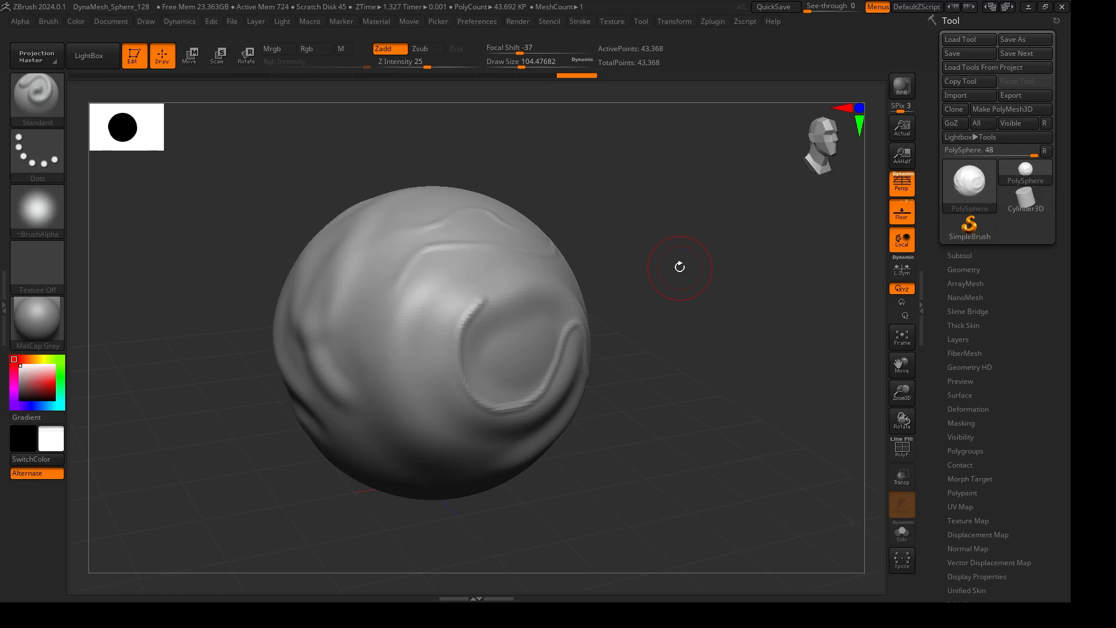
{"action": "mouse_move", "coordinate": [680, 266]}
{"action": "left_mouse_down"}
{"action": "mouse_move", "coordinate": [655, 250]}
{"action": "mouse_move", "coordinate": [678, 259]}
{"action": "mouse_move", "coordinate": [675, 278]}
{"action": "left_mouse_up"}
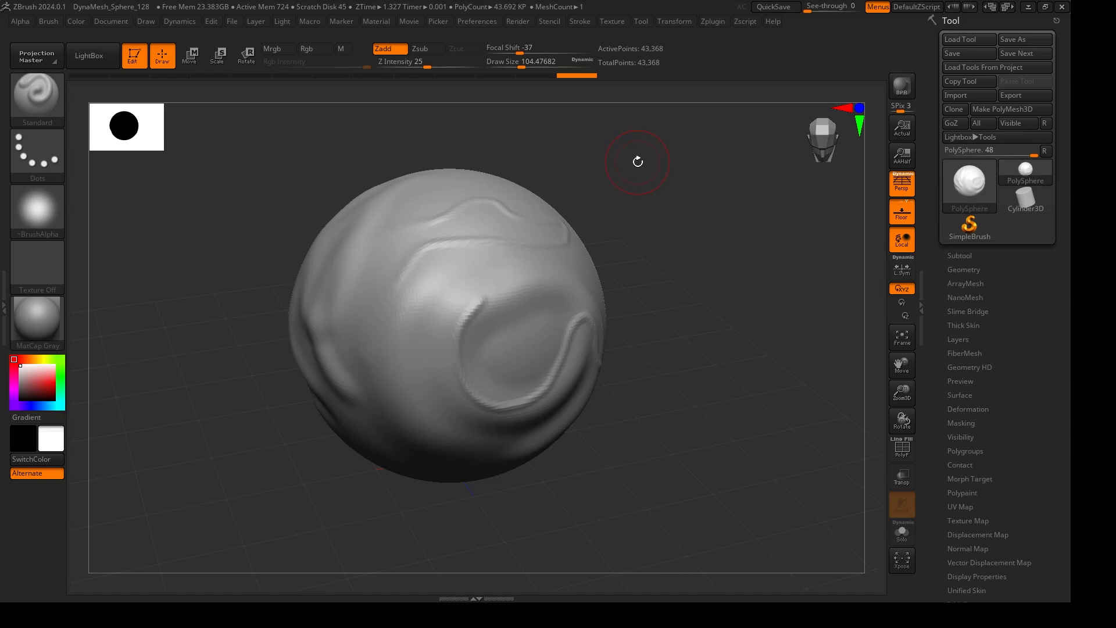
Save the project as DynaMesh_Sphere_128.ZPR in the 3D_portfolio folder on drive D
{"action": "left_click", "coordinate": [232, 22]}
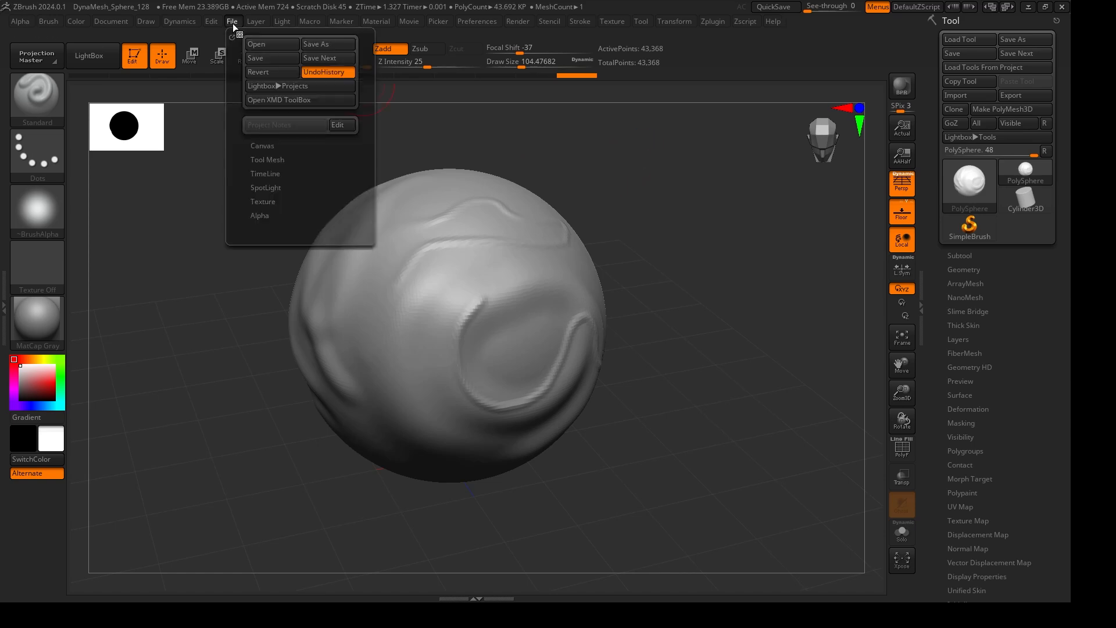
{"action": "left_click", "coordinate": [271, 60]}
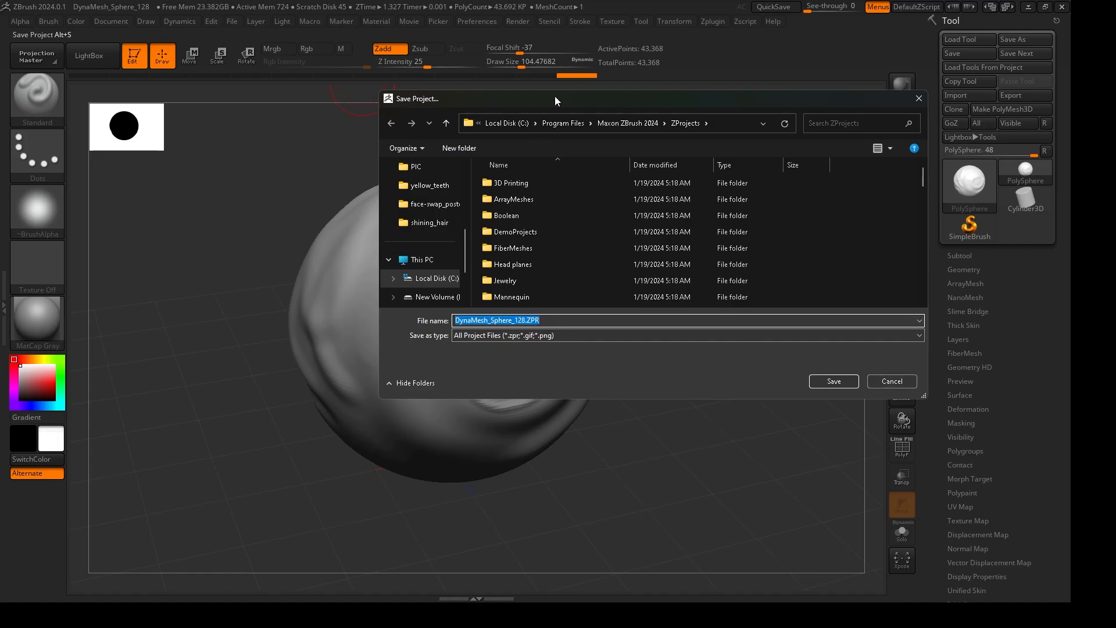
{"action": "left_click_drag", "start_coordinate": [555, 103], "coordinate": [442, 127]}
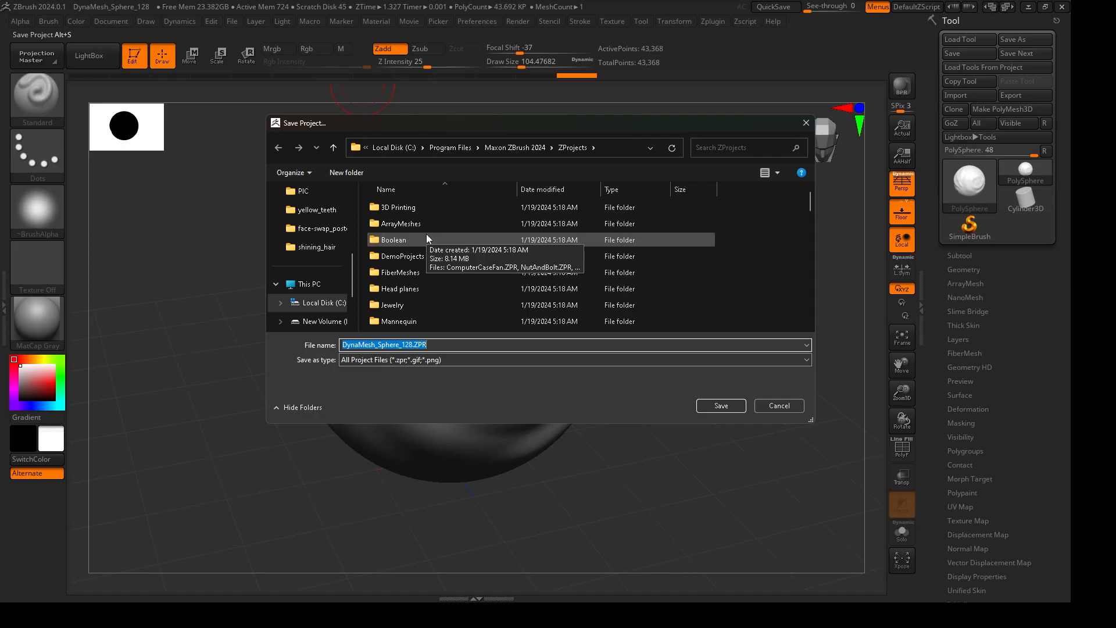
{"action": "left_click", "coordinate": [314, 324]}
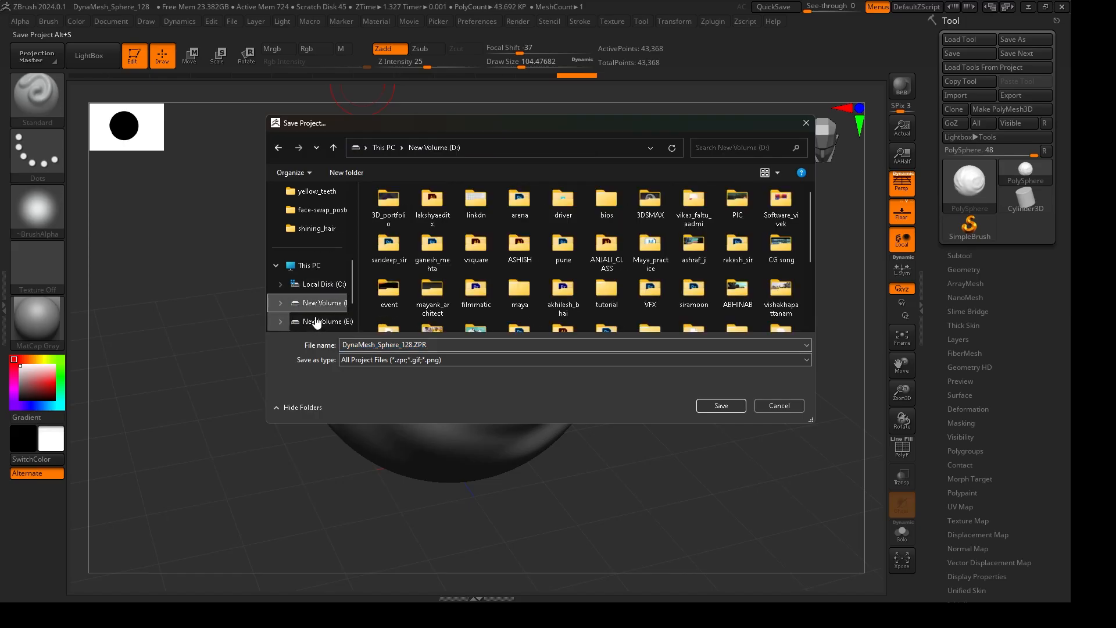
{"action": "double_click", "coordinate": [393, 214]}
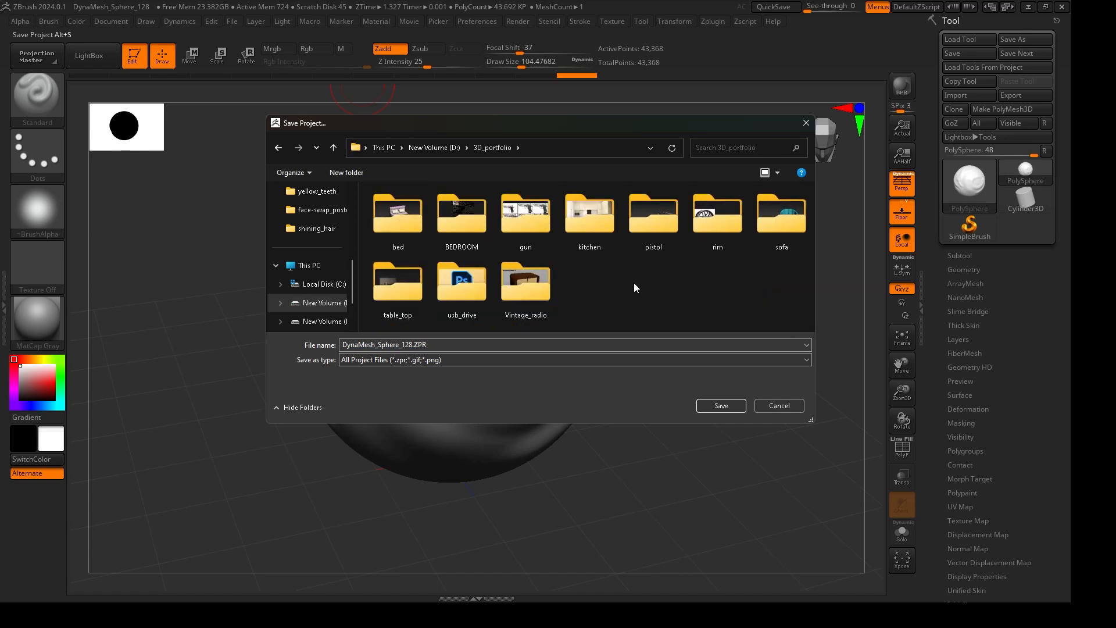
{"action": "left_click", "coordinate": [455, 345]}
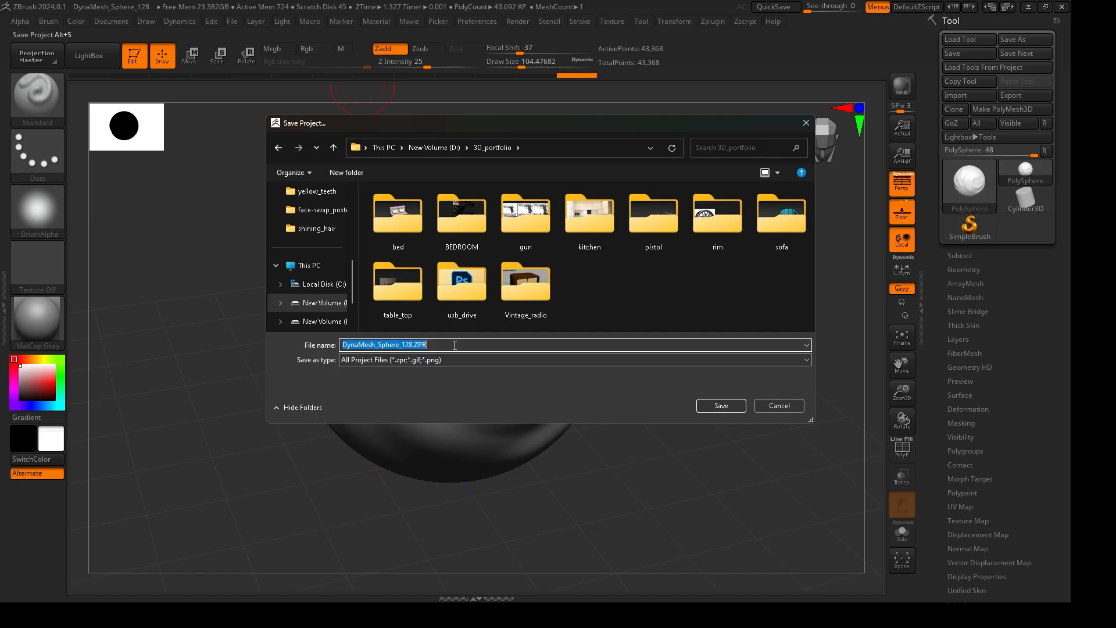
{"action": "key", "text": "Return"}
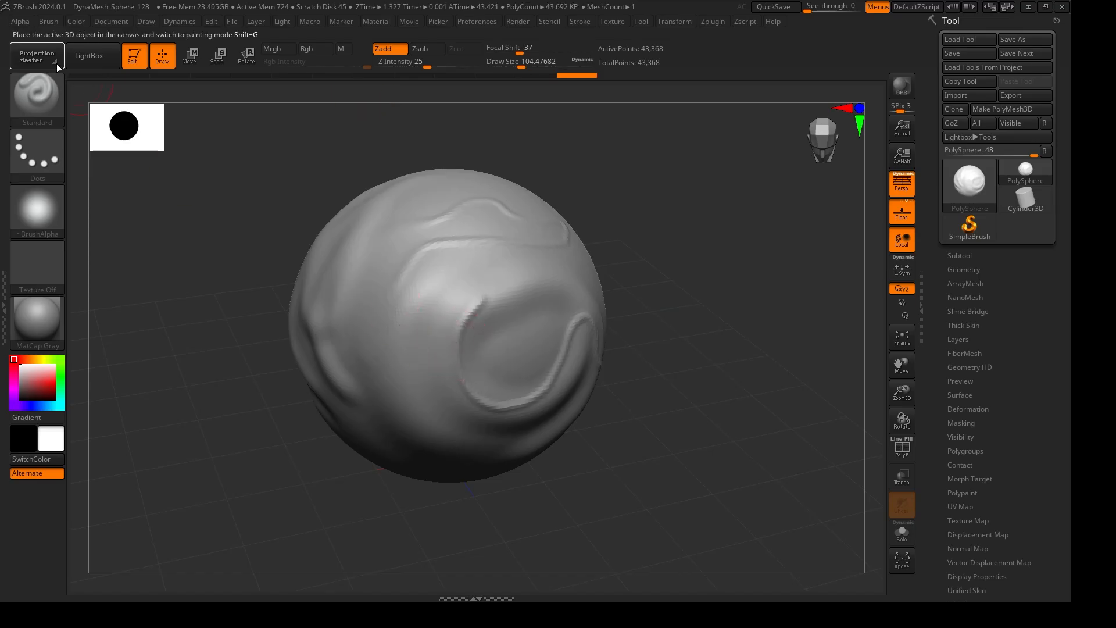
Create a new empty document without saving the changes to the current one
{"action": "left_click", "coordinate": [114, 22]}
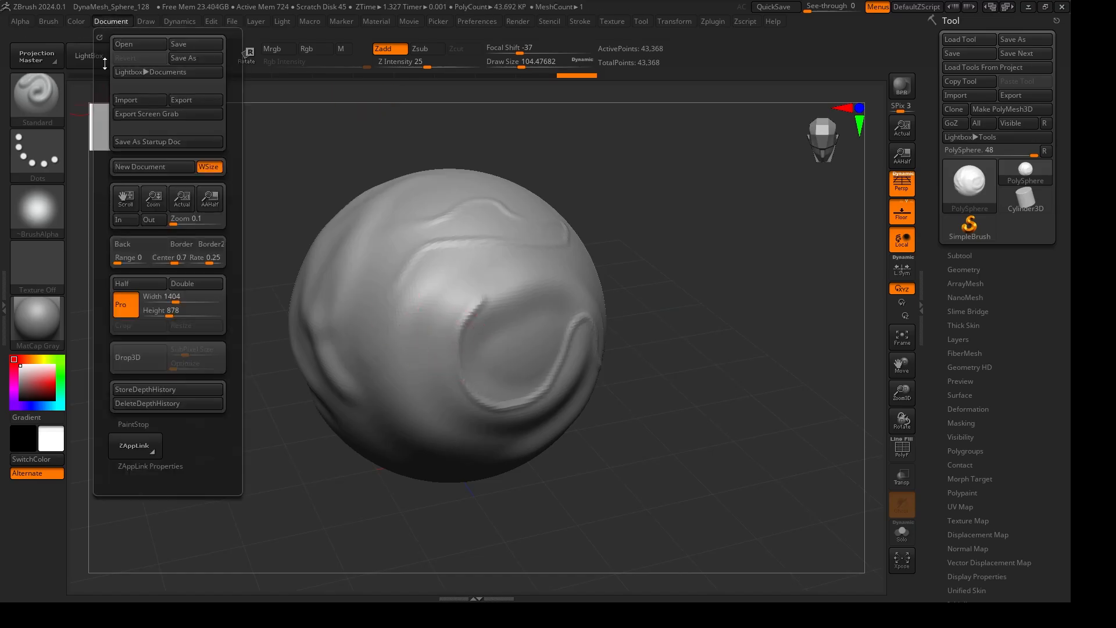
{"action": "left_click", "coordinate": [158, 169]}
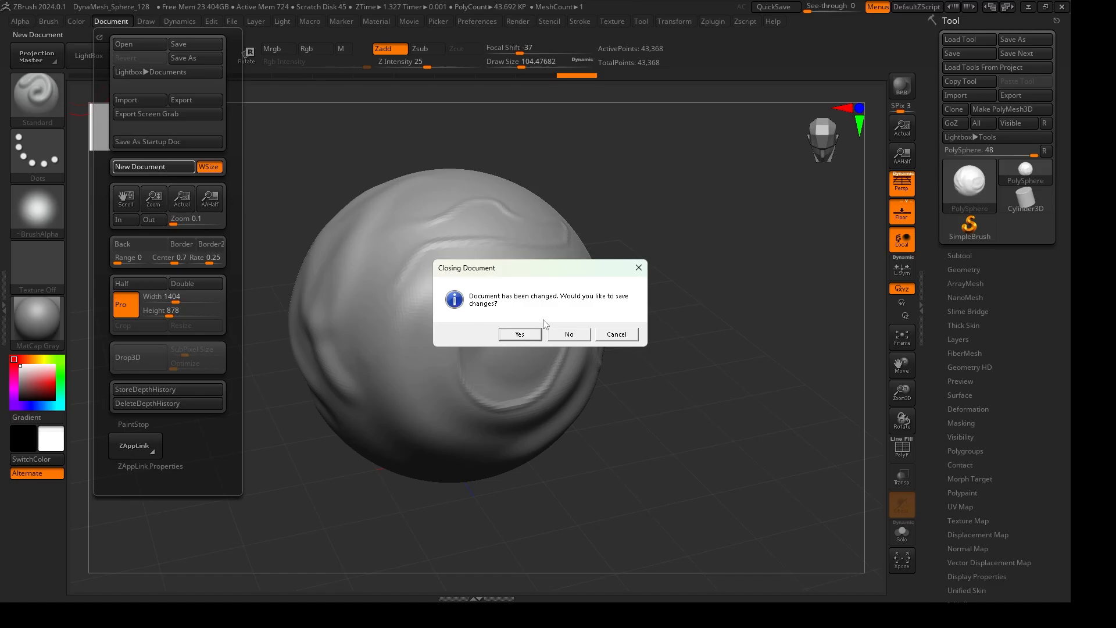
{"action": "left_click", "coordinate": [563, 335]}
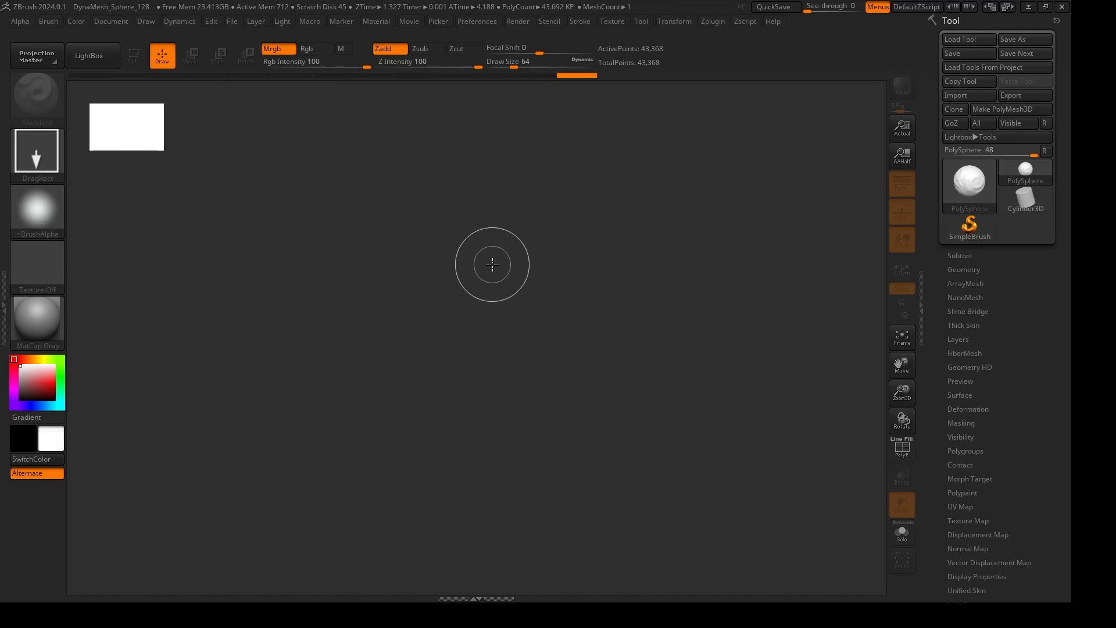
Examine the available 3D mesh primitives, including Sphere3D, Cylinder3D, Ring3D, Circle3D, Arrow3D and Helix3D
{"action": "mouse_move", "coordinate": [968, 183]}
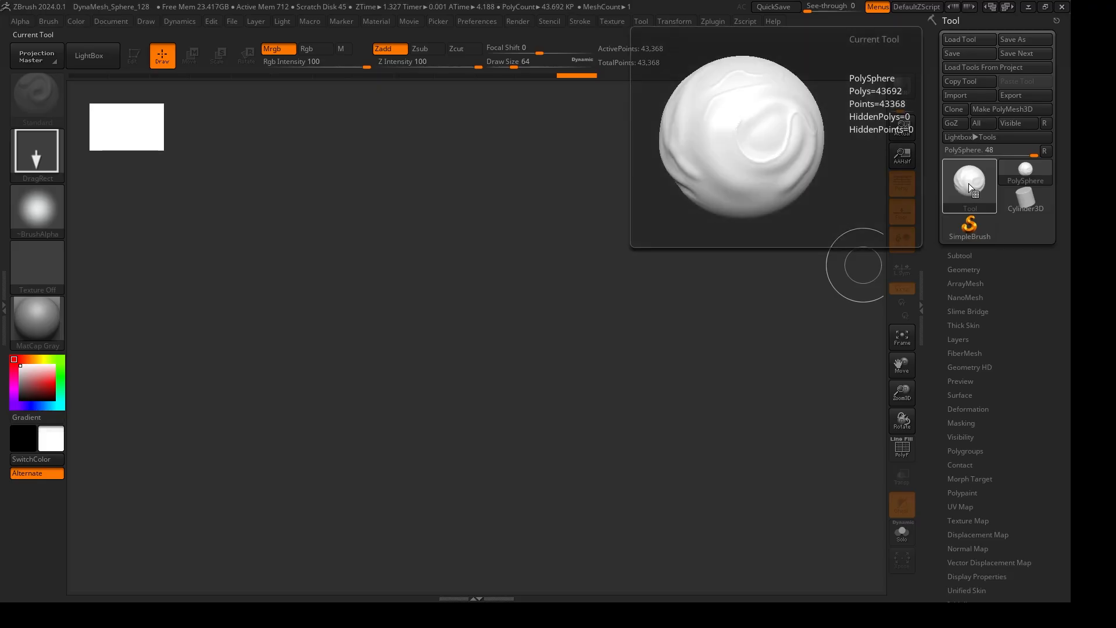
{"action": "left_click", "coordinate": [969, 183]}
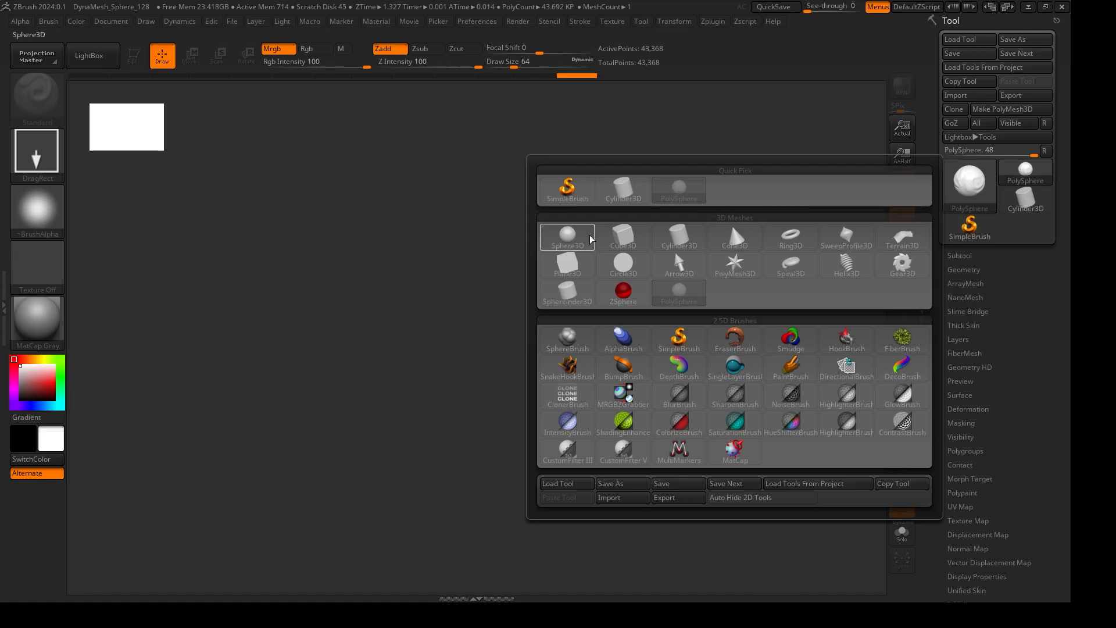
{"action": "mouse_move", "coordinate": [589, 240]}
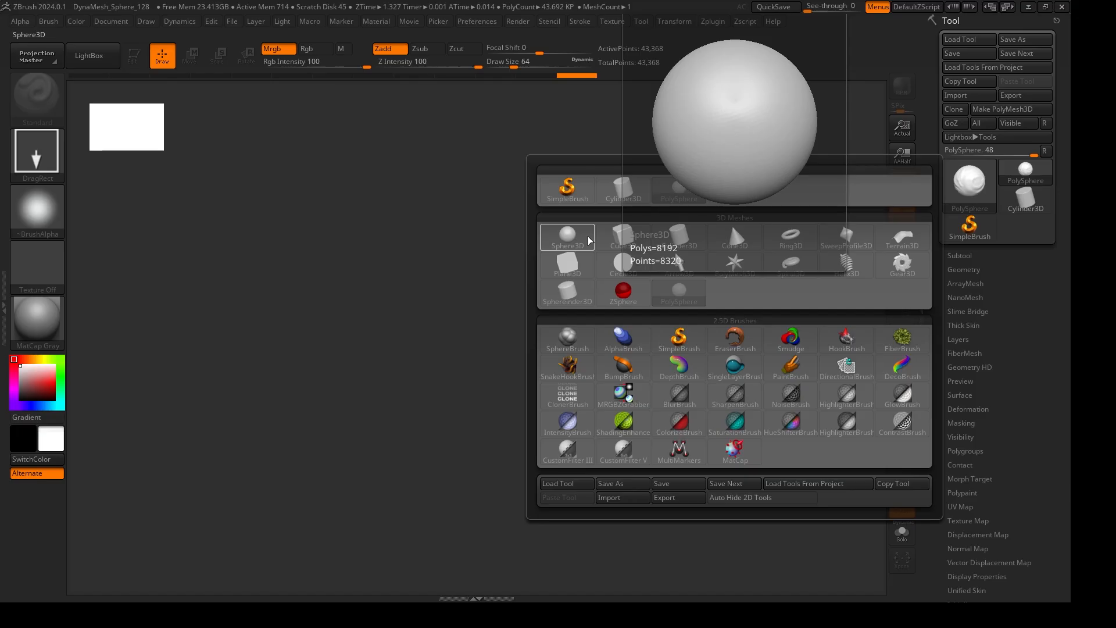
{"action": "mouse_move", "coordinate": [697, 238]}
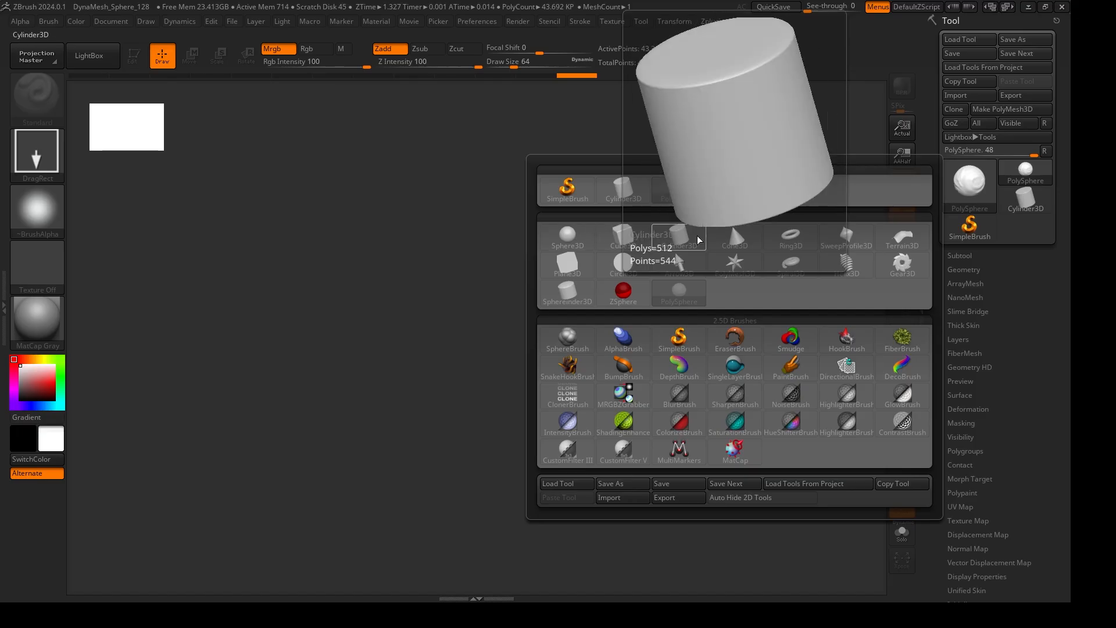
{"action": "mouse_move", "coordinate": [778, 238]}
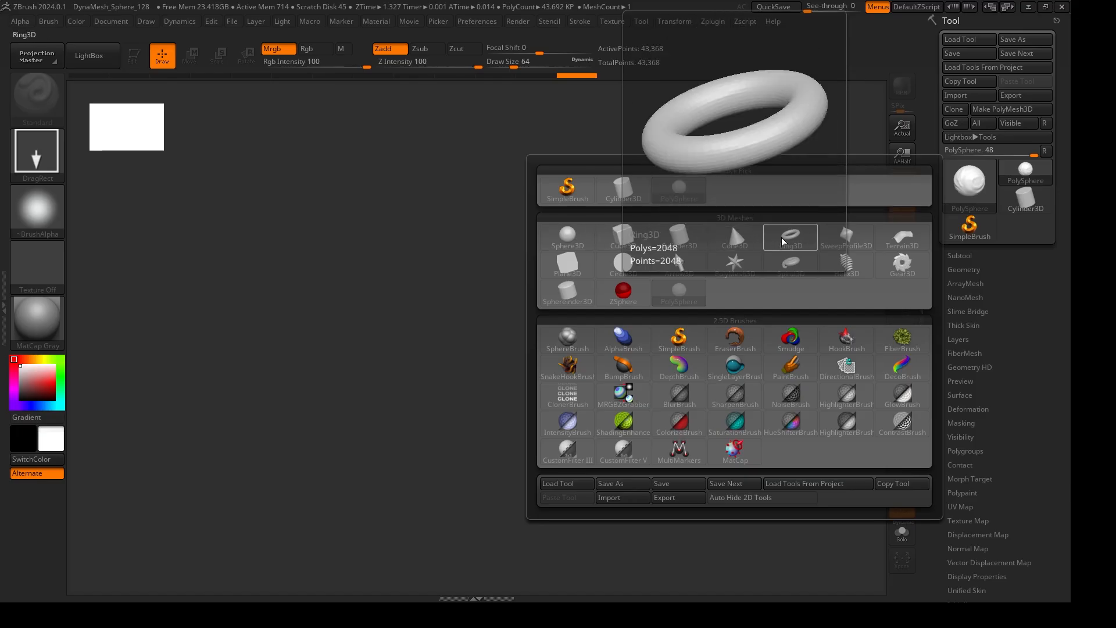
{"action": "mouse_move", "coordinate": [608, 278]}
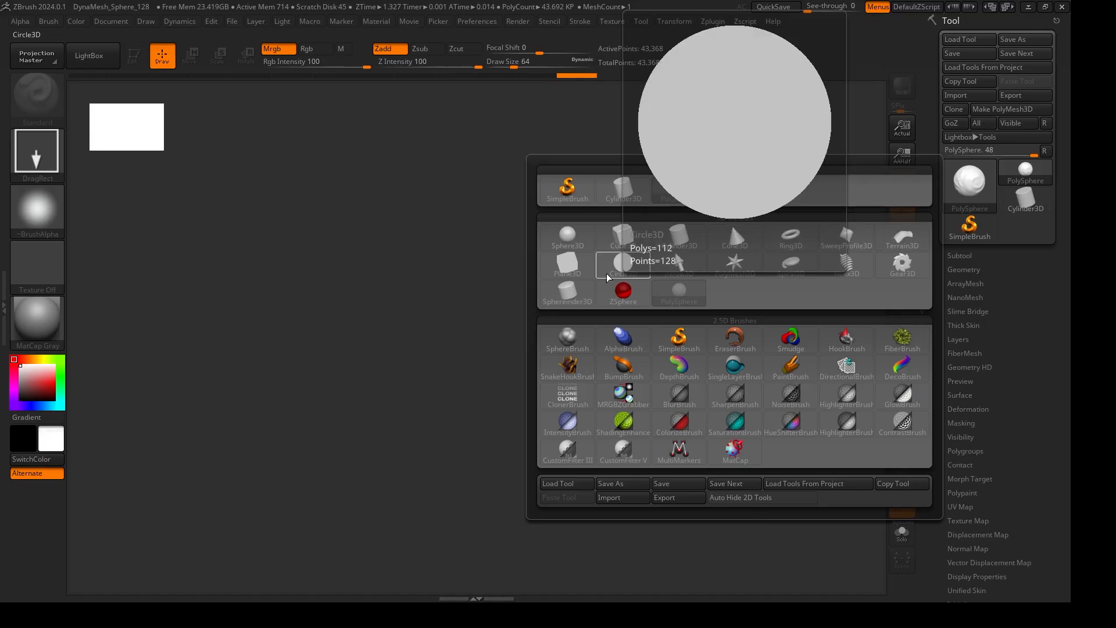
{"action": "mouse_move", "coordinate": [681, 267]}
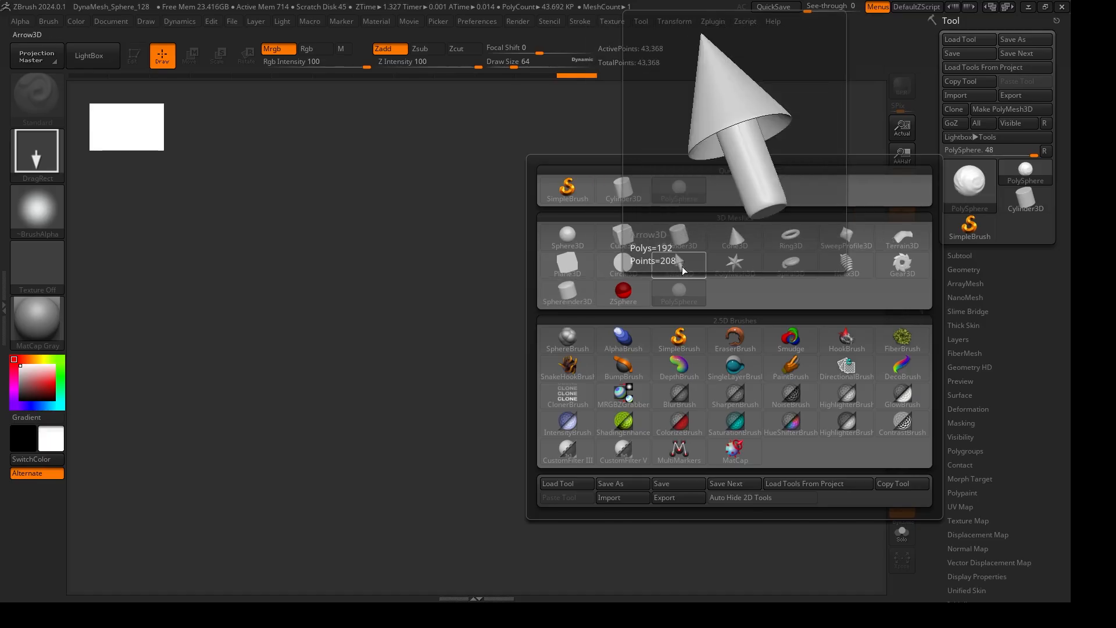
{"action": "mouse_move", "coordinate": [872, 269]}
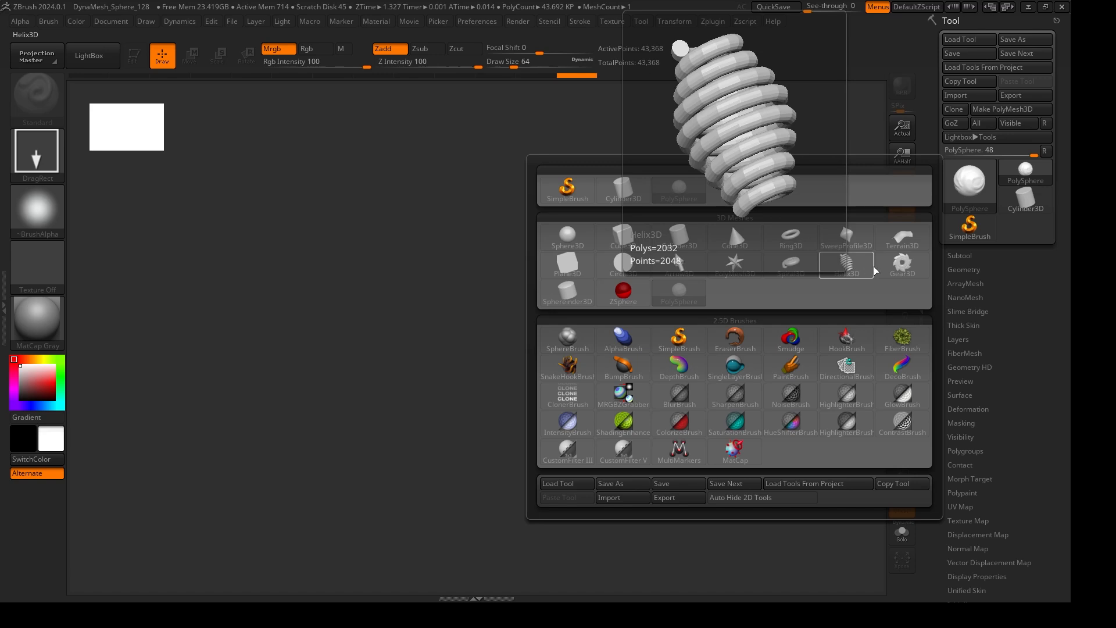
{"action": "mouse_move", "coordinate": [555, 303]}
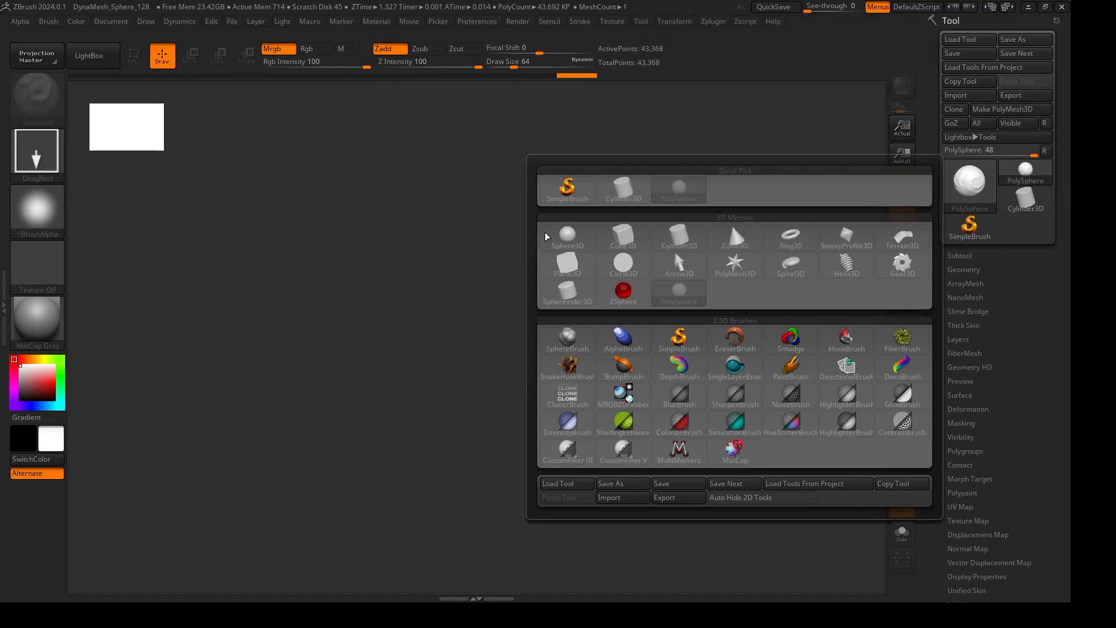
Choose the Sphere3D primitive and draw one large sphere in the middle of the empty canvas
{"action": "left_click", "coordinate": [567, 236]}
{"action": "mouse_move", "coordinate": [447, 311]}
{"action": "left_mouse_down"}
{"action": "mouse_move", "coordinate": [465, 399]}
{"action": "mouse_move", "coordinate": [451, 451]}
{"action": "mouse_move", "coordinate": [455, 511]}
{"action": "left_mouse_up"}
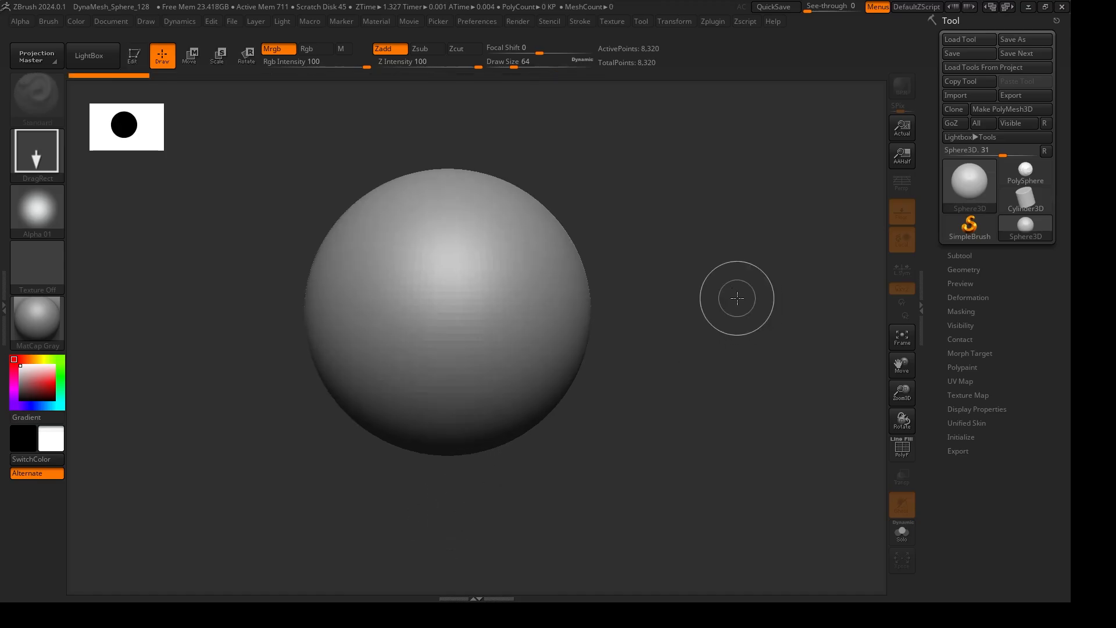
Draw more spheres of various smaller sizes around the large one, enter Edit mode and rotate the last drawn sphere
{"action": "left_click_drag", "start_coordinate": [592, 216], "coordinate": [698, 312]}
{"action": "mouse_move", "coordinate": [692, 209]}
{"action": "left_mouse_down"}
{"action": "mouse_move", "coordinate": [744, 232]}
{"action": "mouse_move", "coordinate": [773, 273]}
{"action": "left_mouse_up"}
{"action": "left_click_drag", "start_coordinate": [270, 240], "coordinate": [361, 292]}
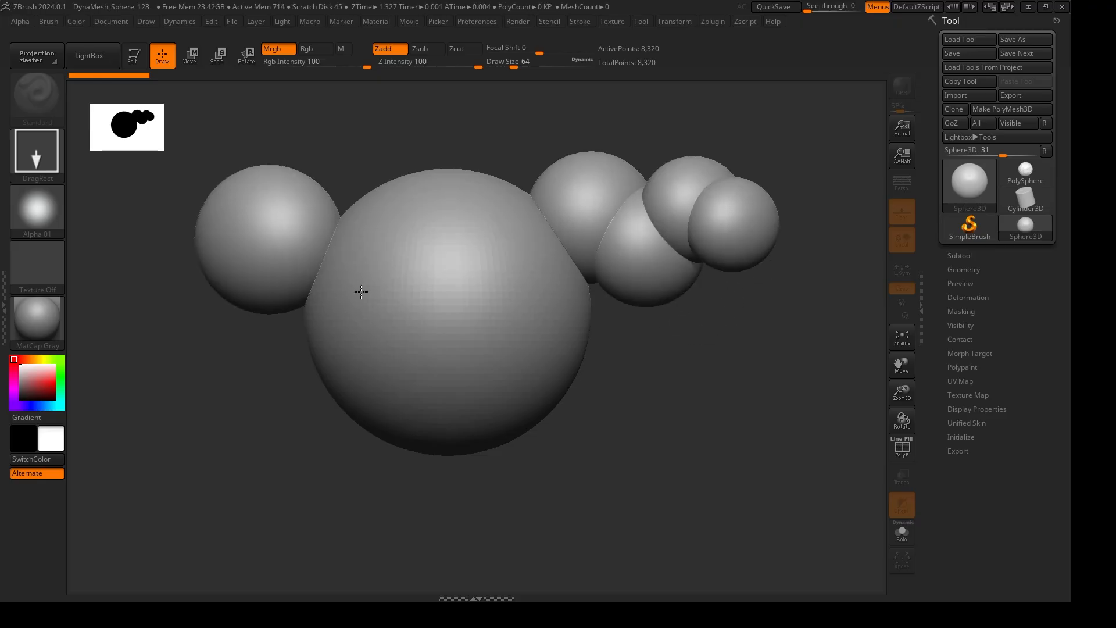
{"action": "left_click_drag", "start_coordinate": [222, 289], "coordinate": [225, 414]}
{"action": "left_click_drag", "start_coordinate": [398, 417], "coordinate": [434, 491]}
{"action": "left_click_drag", "start_coordinate": [570, 414], "coordinate": [628, 451]}
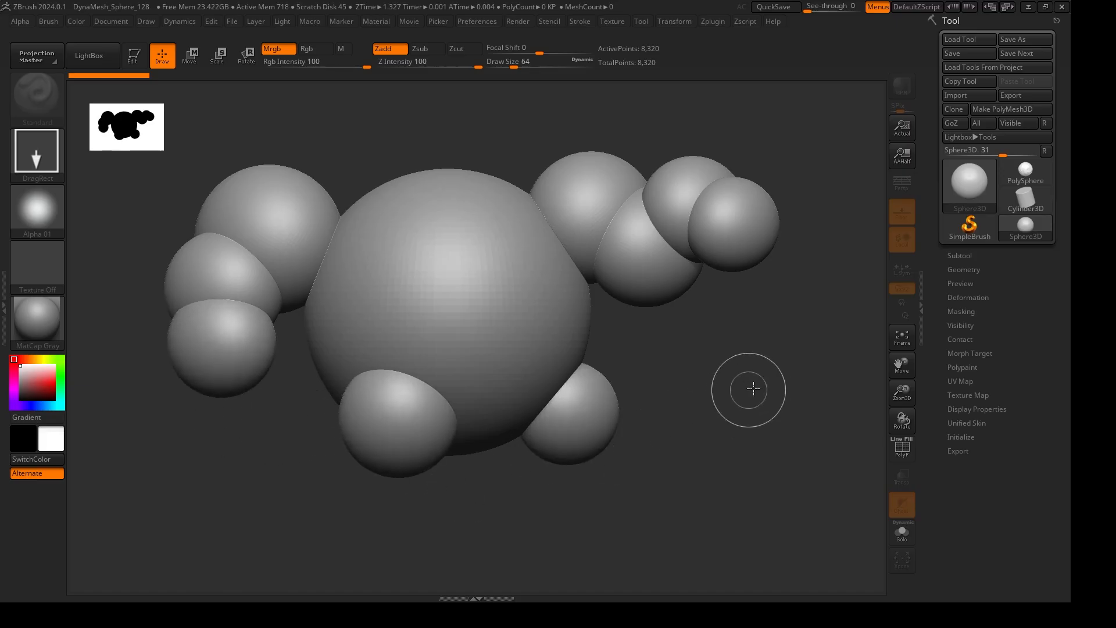
{"action": "left_click_drag", "start_coordinate": [750, 388], "coordinate": [694, 388]}
{"action": "left_click_drag", "start_coordinate": [632, 364], "coordinate": [593, 364]}
{"action": "left_click_drag", "start_coordinate": [502, 152], "coordinate": [466, 155]}
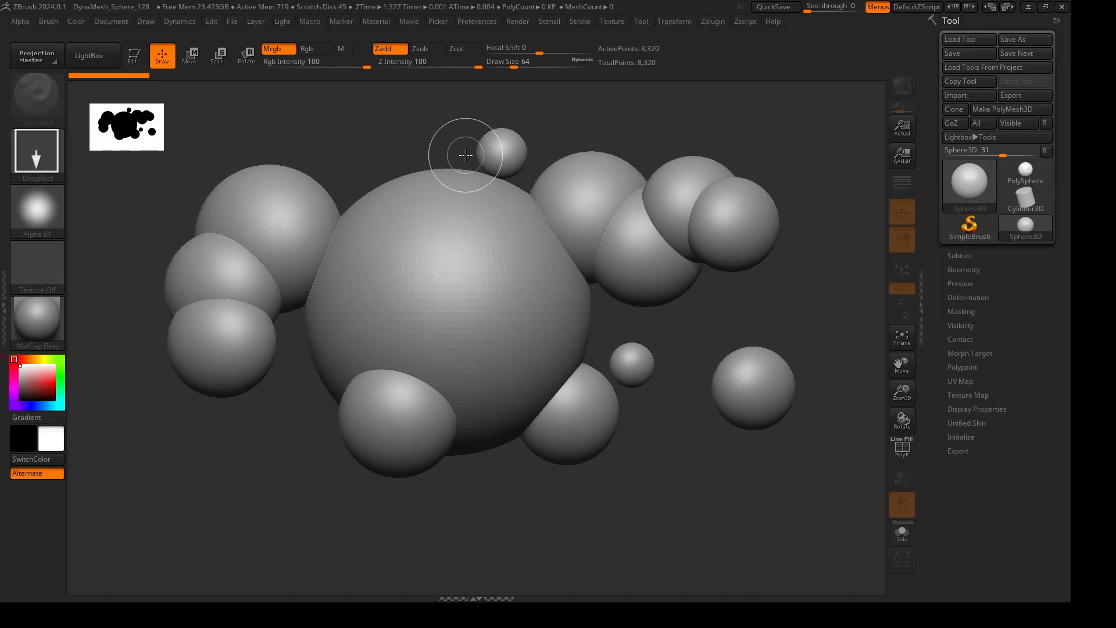
{"action": "left_click", "coordinate": [134, 57]}
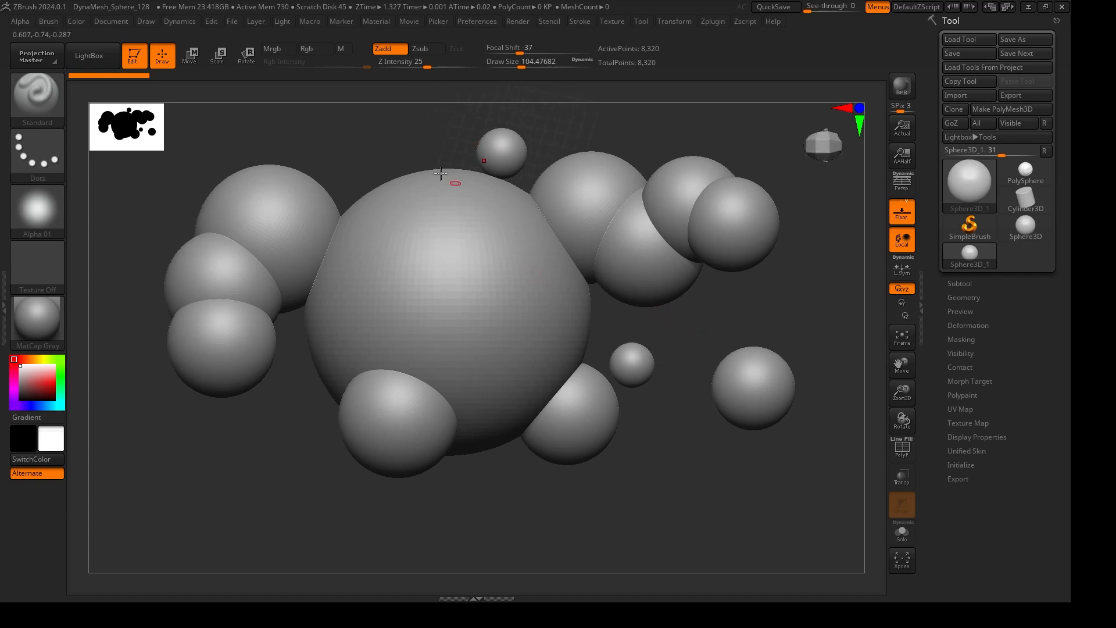
{"action": "mouse_move", "coordinate": [531, 174]}
{"action": "left_mouse_down"}
{"action": "mouse_move", "coordinate": [529, 145]}
{"action": "mouse_move", "coordinate": [579, 143]}
{"action": "mouse_move", "coordinate": [578, 198]}
{"action": "mouse_move", "coordinate": [610, 350]}
{"action": "mouse_move", "coordinate": [707, 401]}
{"action": "mouse_move", "coordinate": [726, 483]}
{"action": "left_mouse_up"}
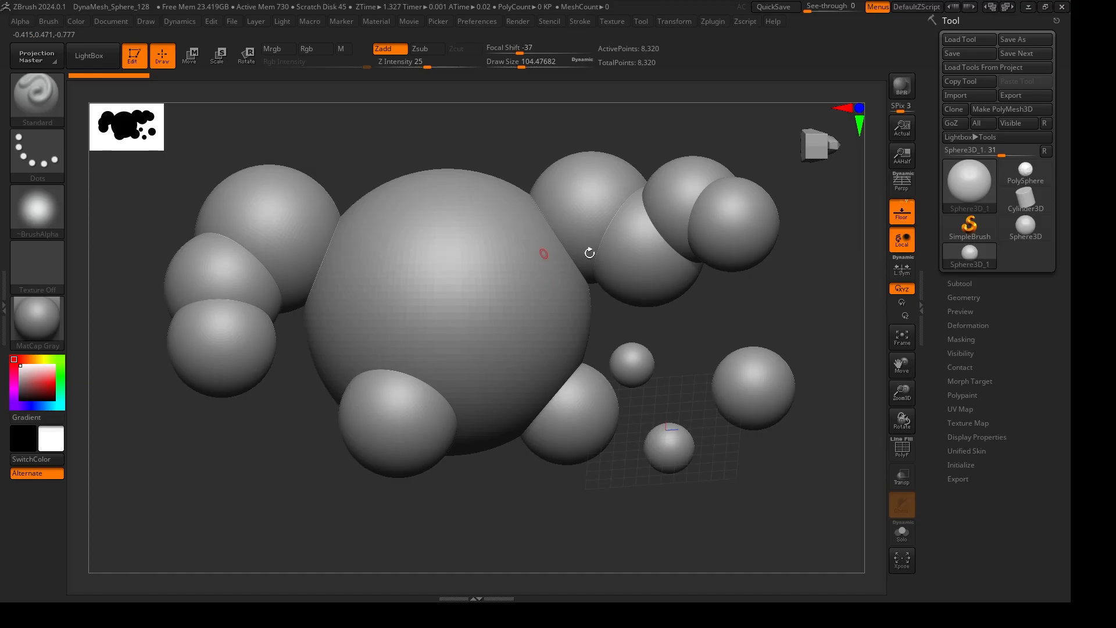
Discard all drawn spheres by creating a new empty document without saving the changes
{"action": "left_click", "coordinate": [113, 21]}
{"action": "left_click", "coordinate": [136, 170]}
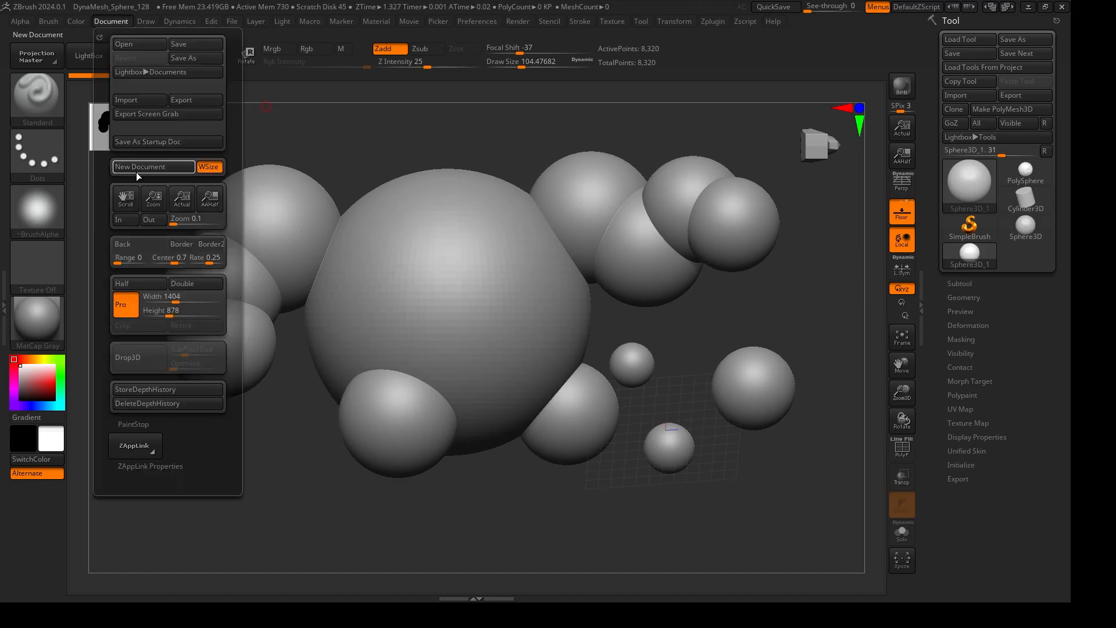
{"action": "left_click", "coordinate": [519, 335]}
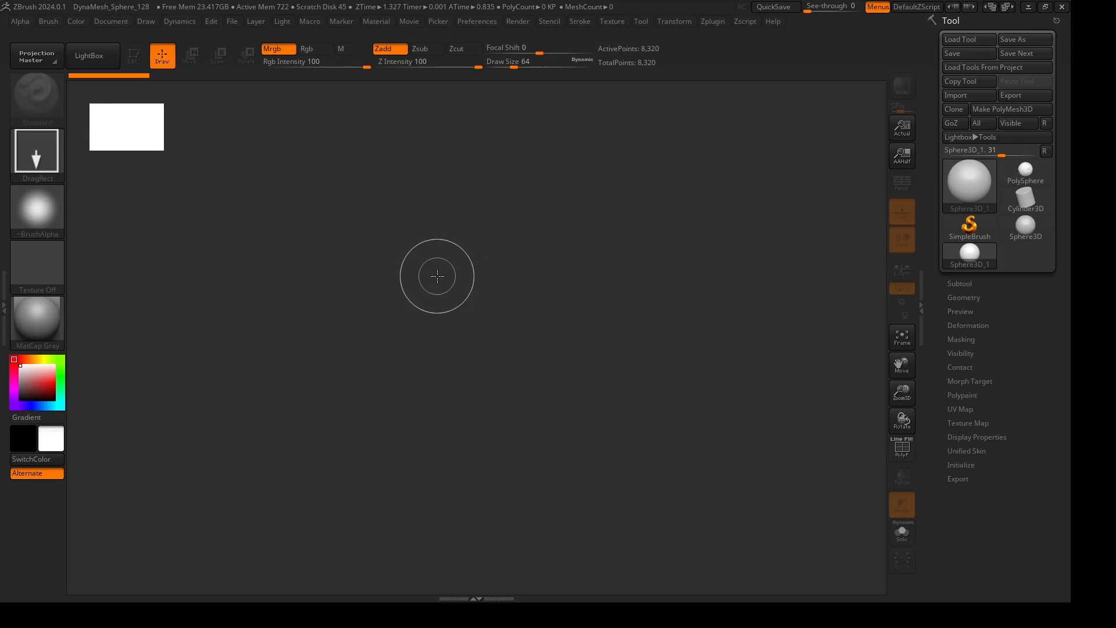
Draw a single large sphere near the middle of the new canvas and put it into Edit mode
{"action": "mouse_move", "coordinate": [459, 300]}
{"action": "left_mouse_down"}
{"action": "mouse_move", "coordinate": [481, 413]}
{"action": "mouse_move", "coordinate": [468, 470]}
{"action": "mouse_move", "coordinate": [456, 474]}
{"action": "left_mouse_up"}
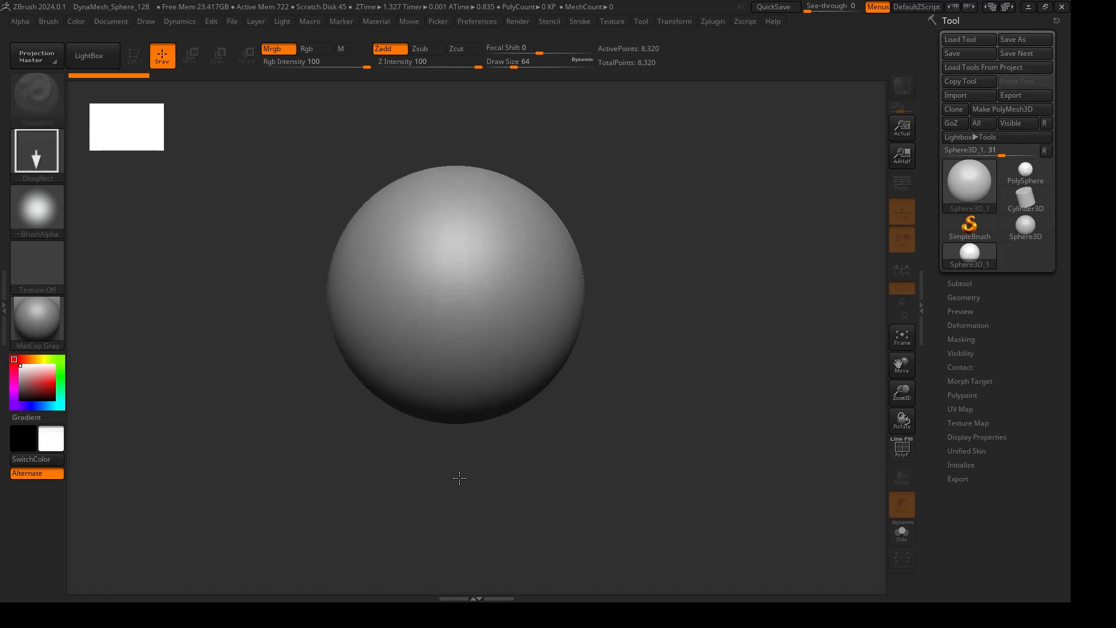
{"action": "key", "text": "t"}
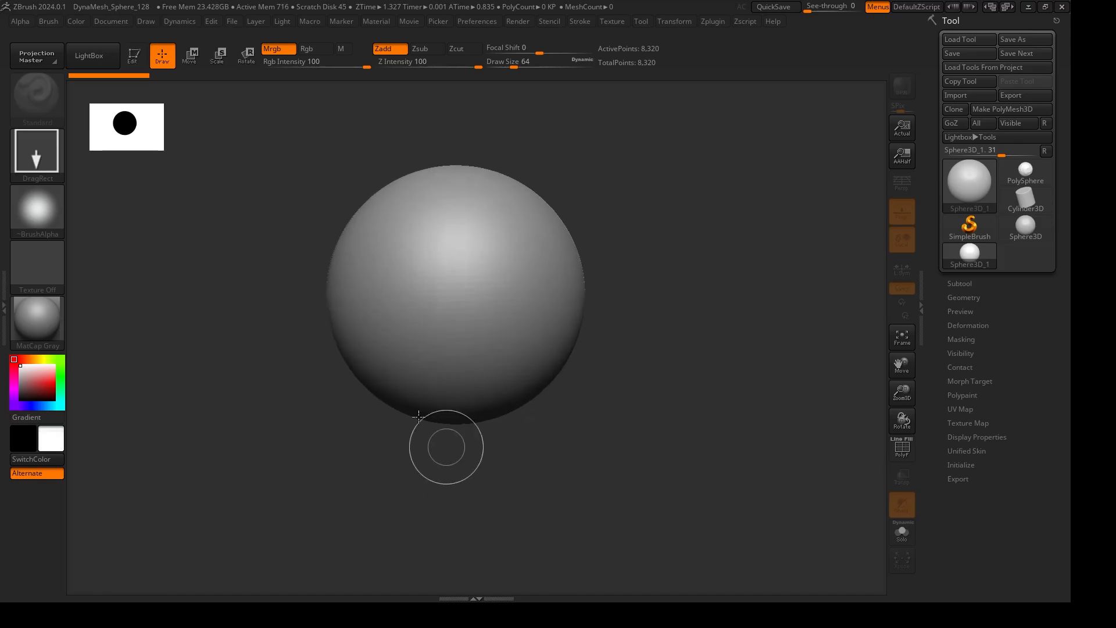
{"action": "left_click", "coordinate": [134, 58]}
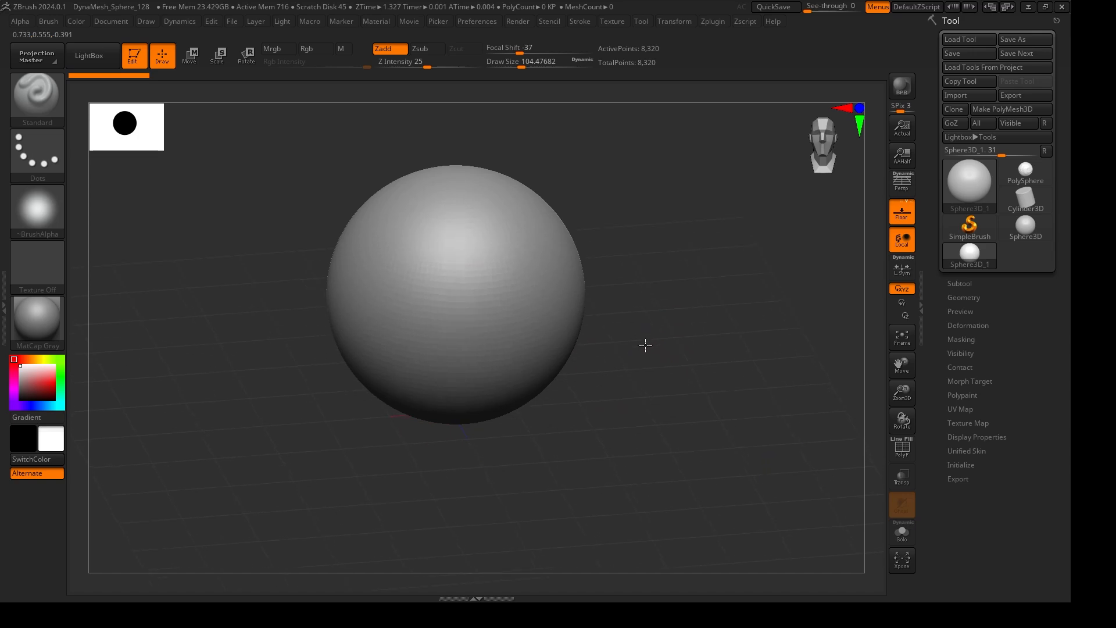
{"action": "left_click_drag", "start_coordinate": [658, 314], "coordinate": [635, 312]}
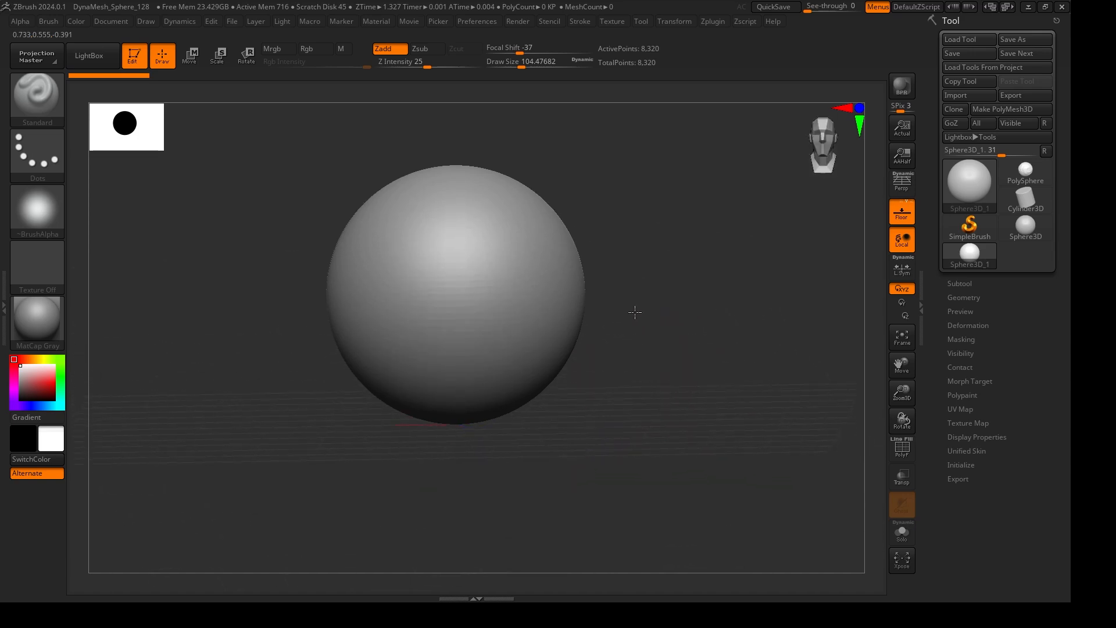